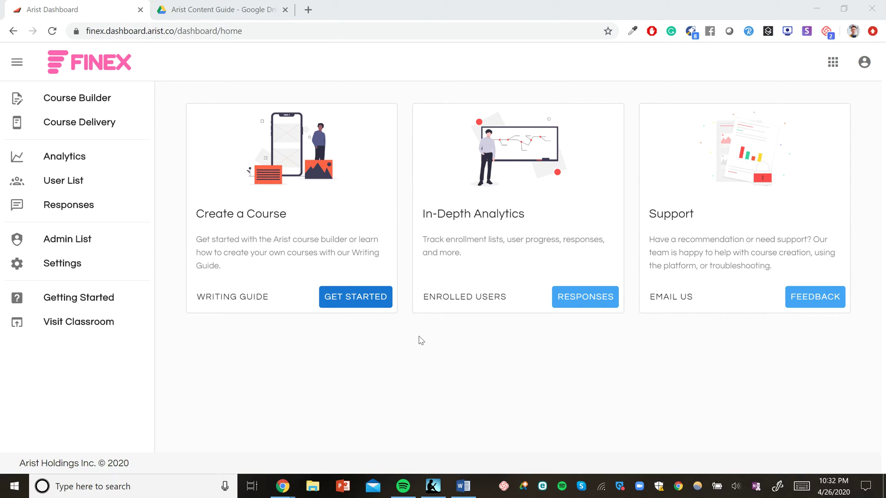
Browse the writing resources in the Arist Content Guide Drive folder, then return to the dashboard
click(261, 3)
scroll(280, 285, down, 1)
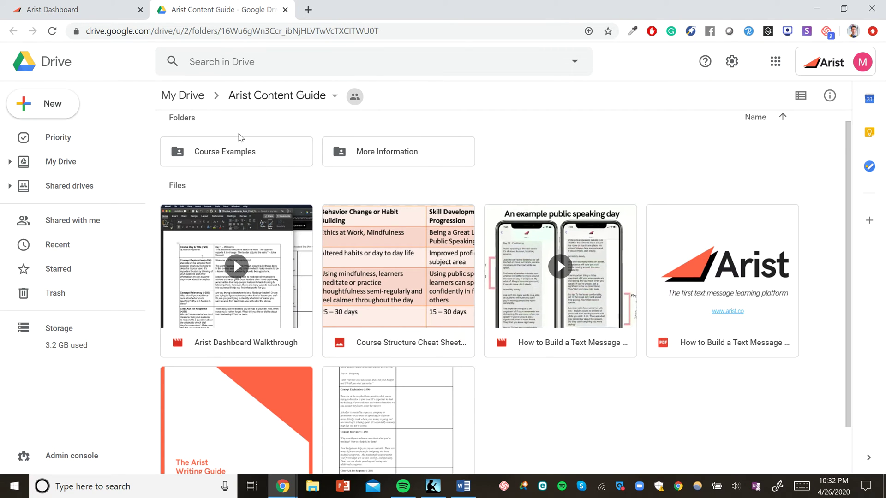
scroll(226, 333, down, 1)
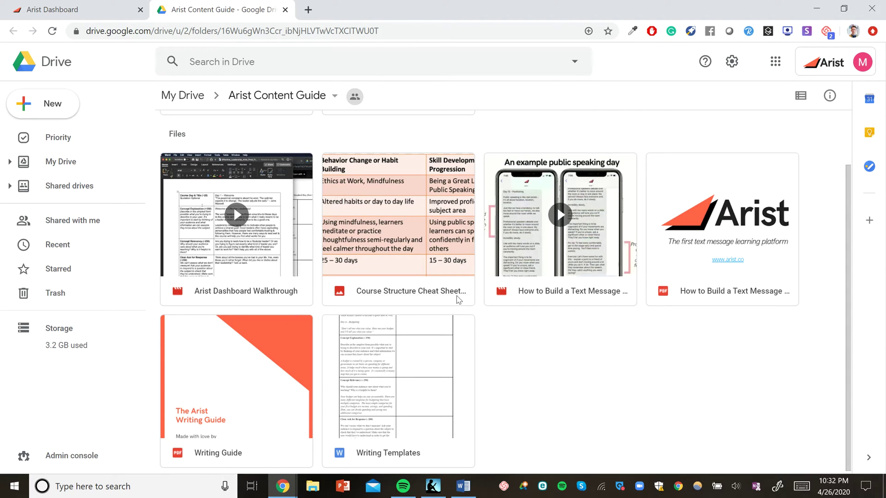
scroll(405, 377, down, 1)
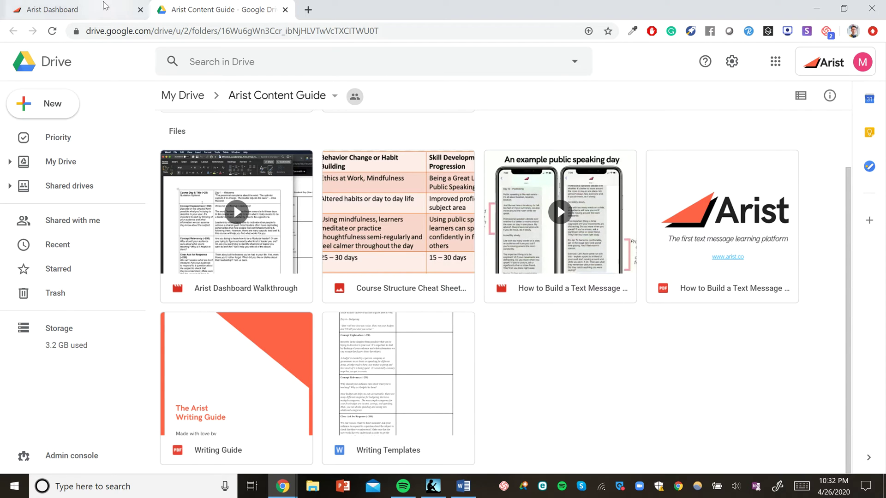
click(78, 10)
Create a Business-category draft named 'Introduction to Finex' from Course Builder and open it for editing
click(354, 304)
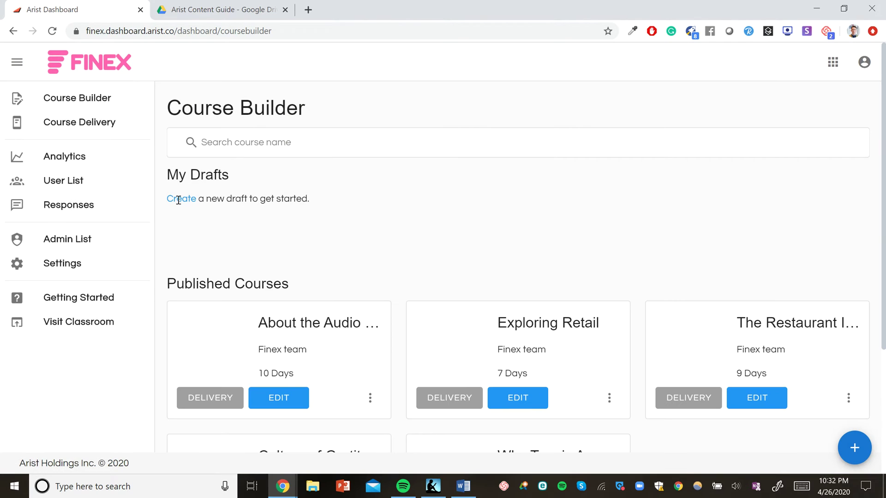
click(178, 199)
click(330, 236)
text(Introduction to Finex)
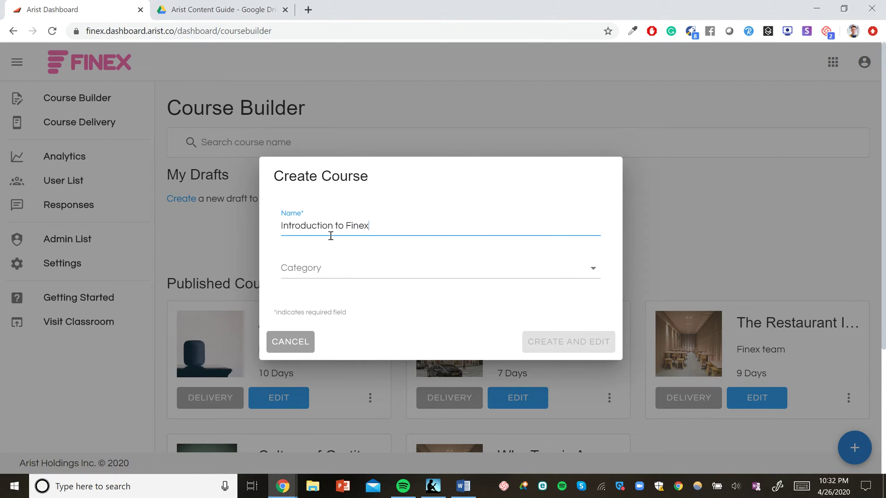
click(331, 266)
click(345, 328)
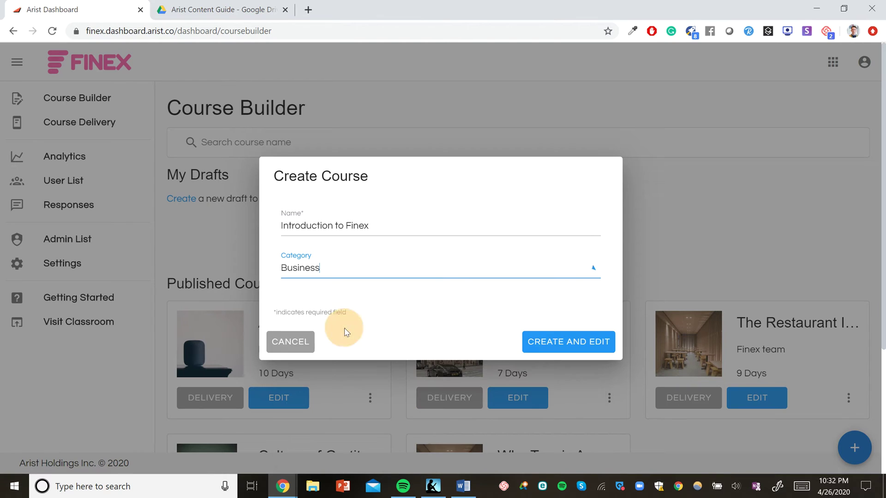
click(563, 350)
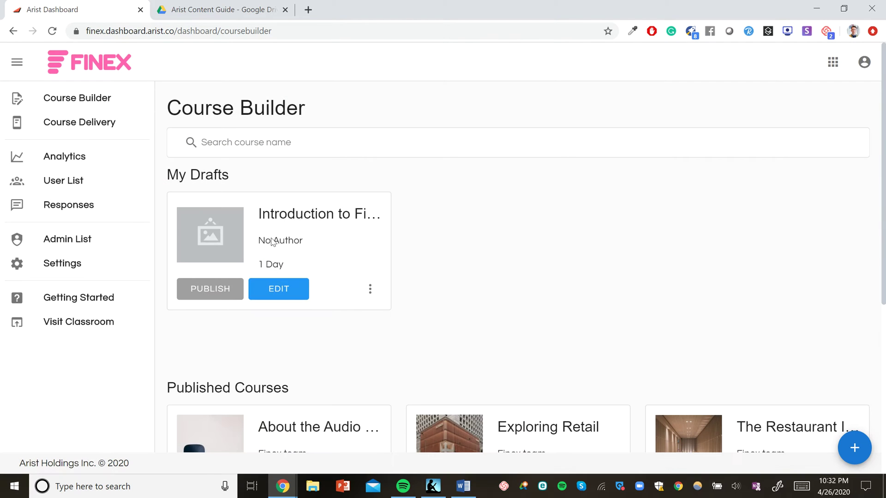
click(280, 288)
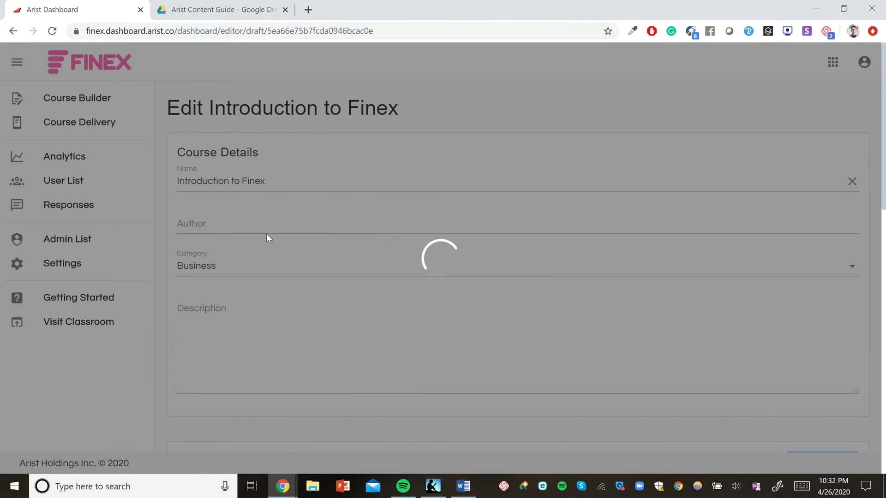
Enter the course author and the description 'This course is about Finex and our company culture.'
click(255, 215)
text(Finex team)
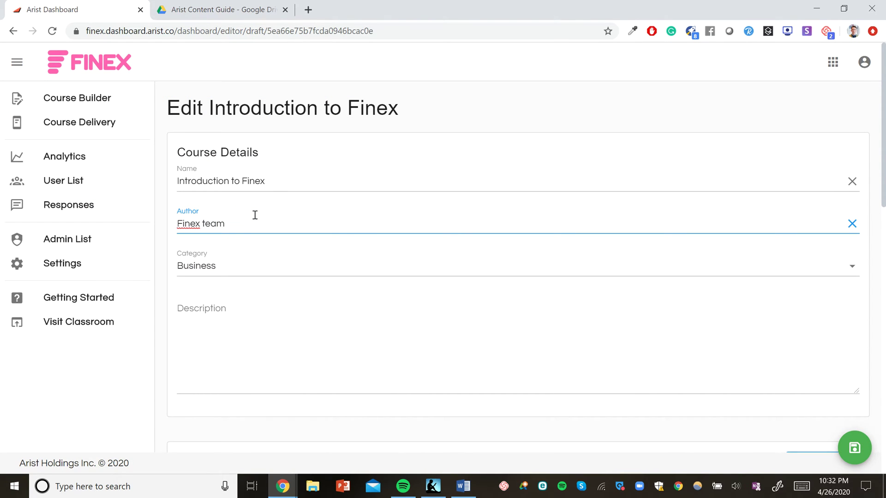
scroll(255, 217, down, 2)
click(251, 243)
scroll(217, 253, down, 2)
scroll(260, 308, up, 1)
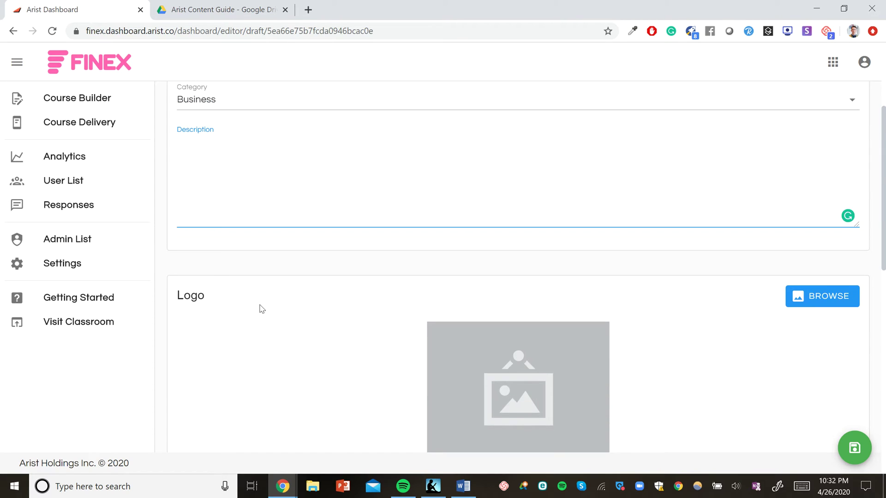
text(This course is about Finex and)
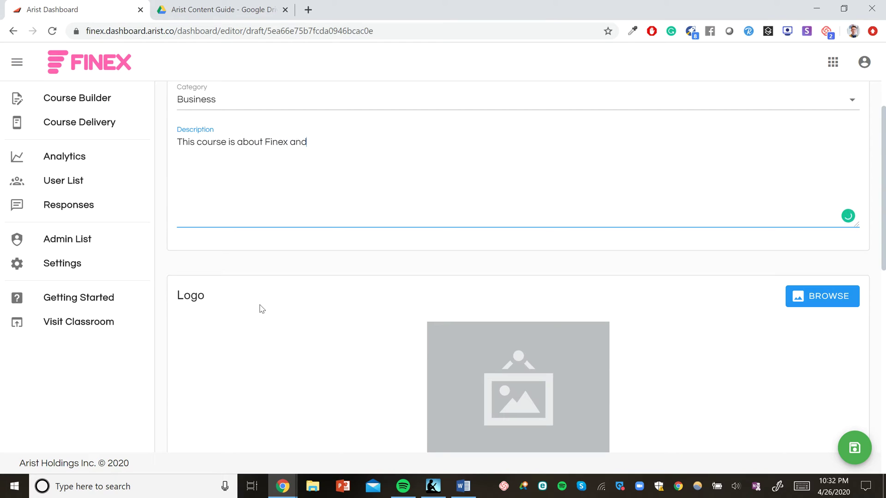
text( our company culture.)
Set the FINEX image as the course logo
scroll(553, 340, down, 3)
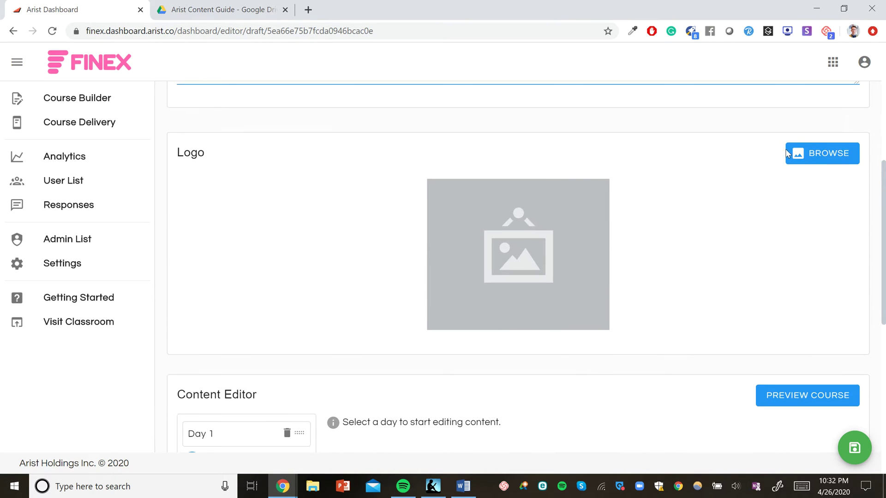
click(817, 165)
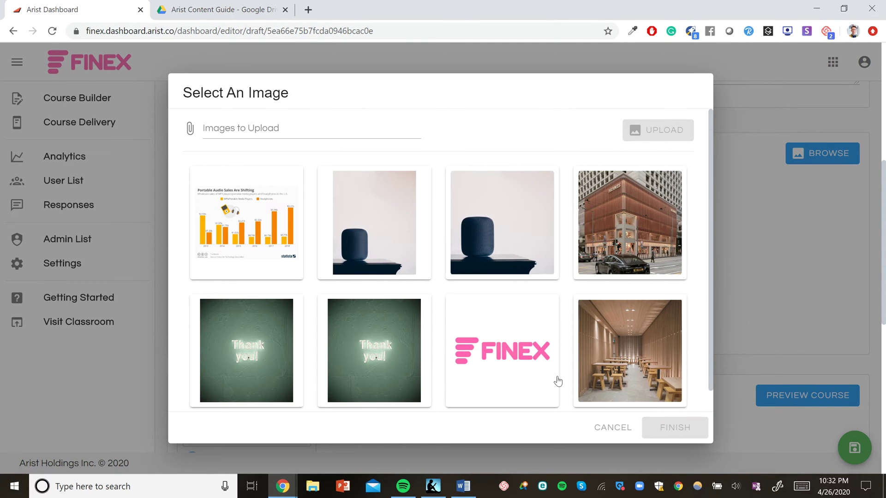
scroll(554, 378, down, 1)
click(534, 374)
click(688, 431)
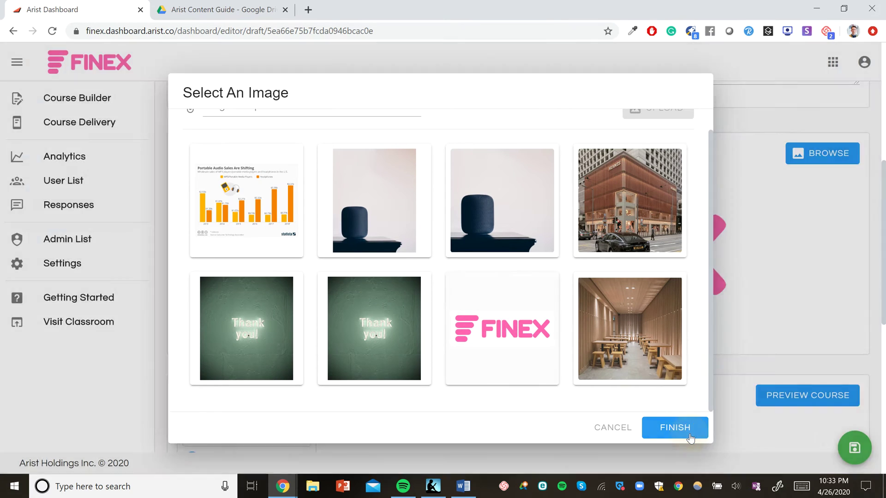
scroll(540, 354, down, 4)
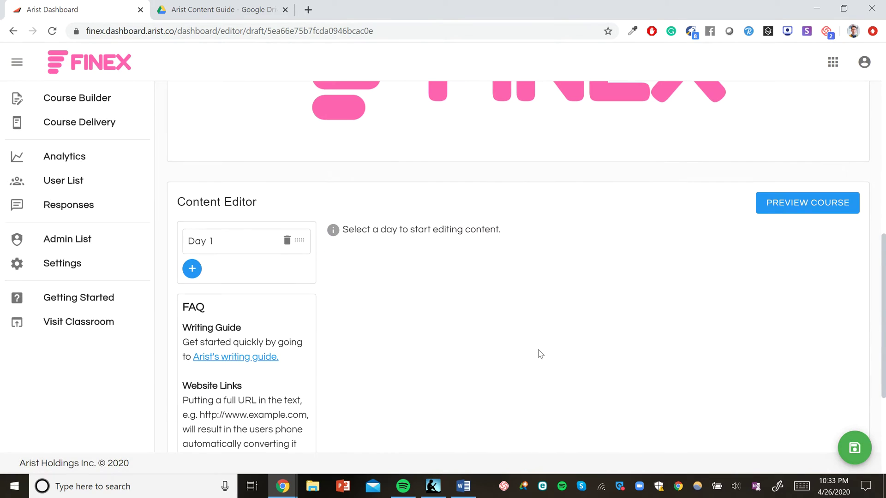
Add Days 2 through 7 so the course runs seven days
click(192, 270)
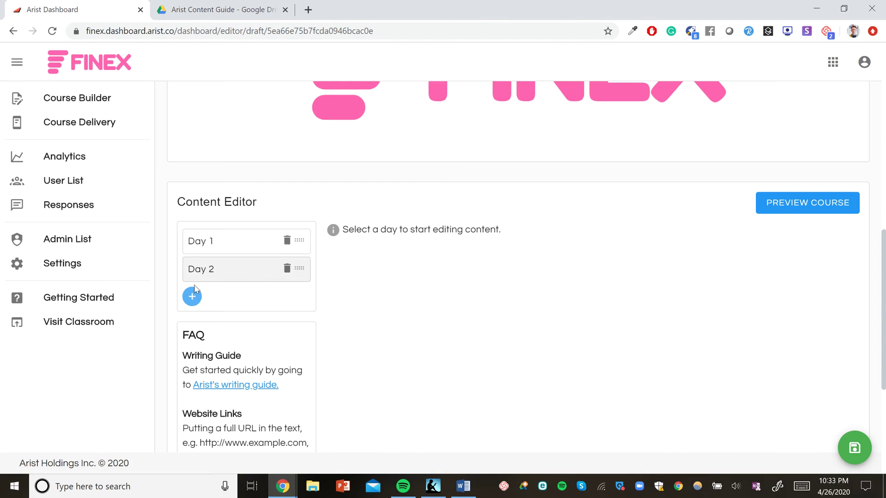
click(192, 296)
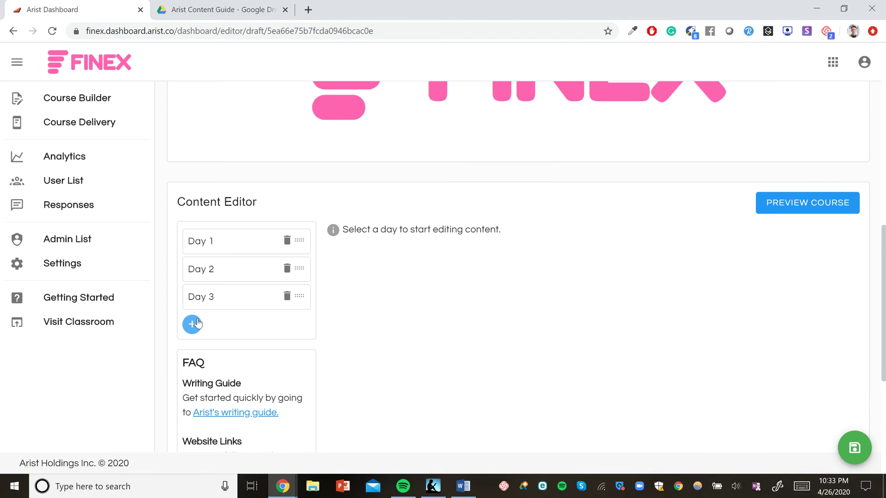
click(192, 323)
click(193, 352)
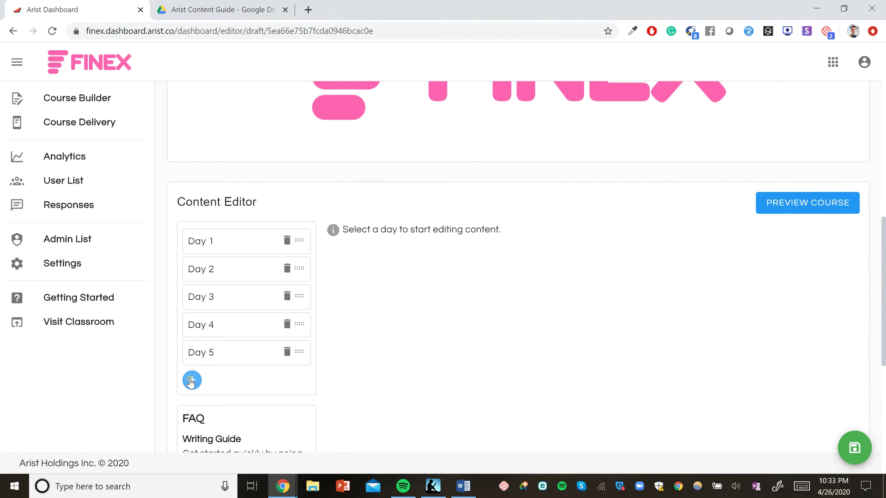
click(192, 380)
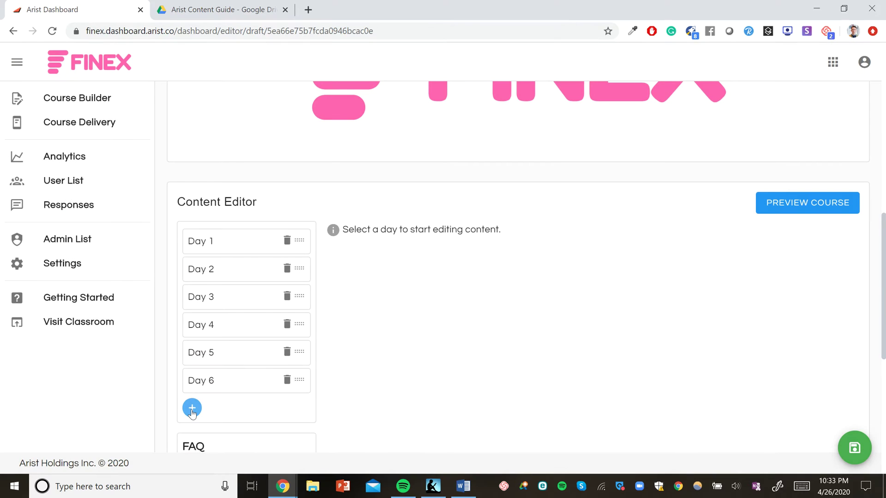
click(192, 407)
Give Day 1 the subject 'Welcome!'
click(233, 245)
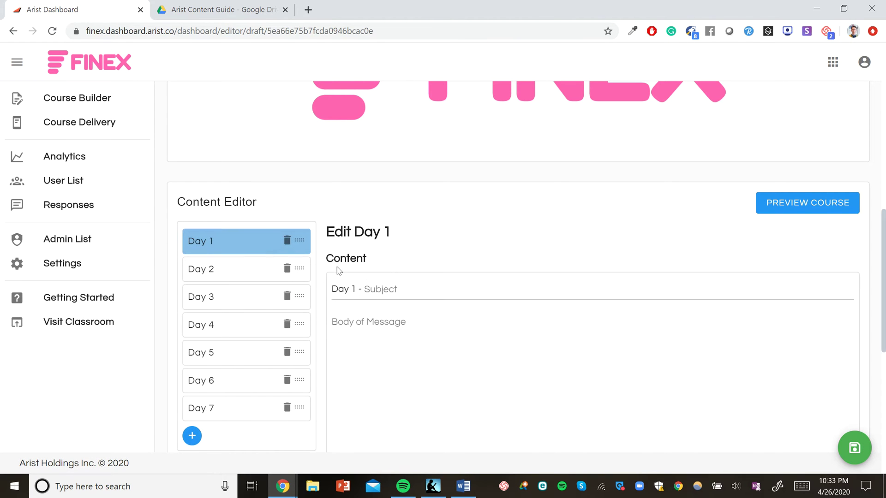
click(392, 283)
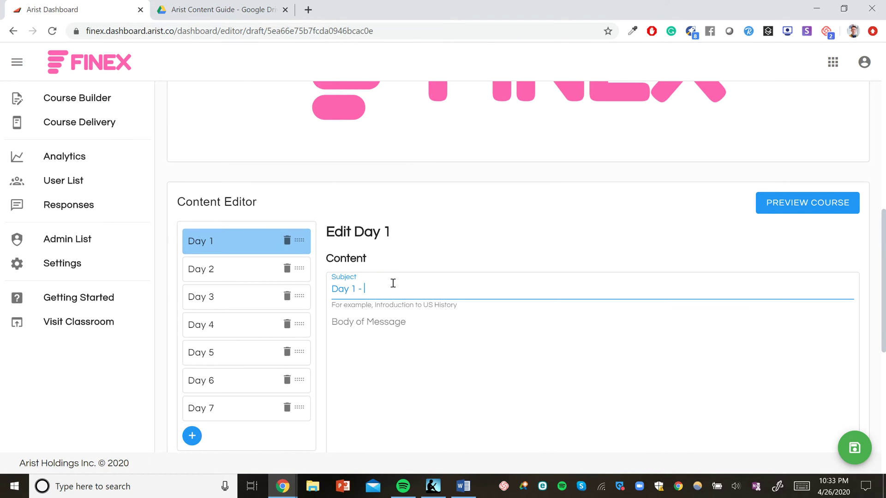
text(Welcome!)
scroll(393, 283, down, 1)
click(383, 281)
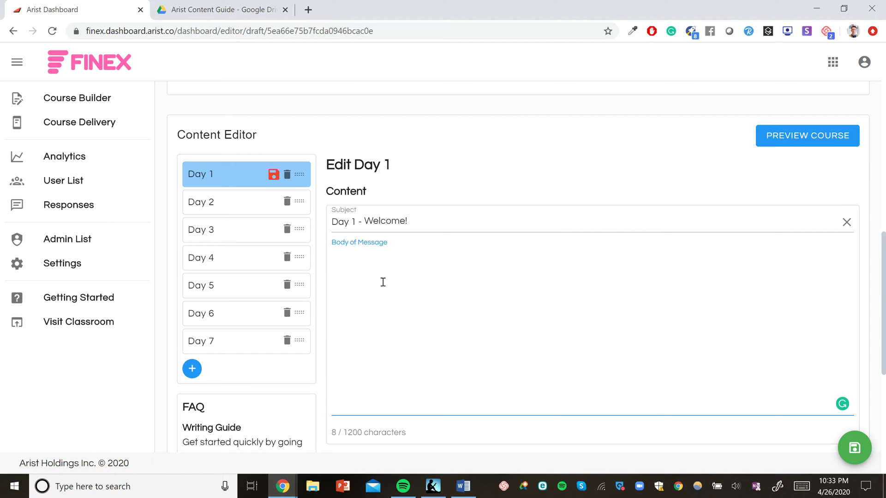
Attach the FINEX logo image as Day 1's media
scroll(383, 282, down, 3)
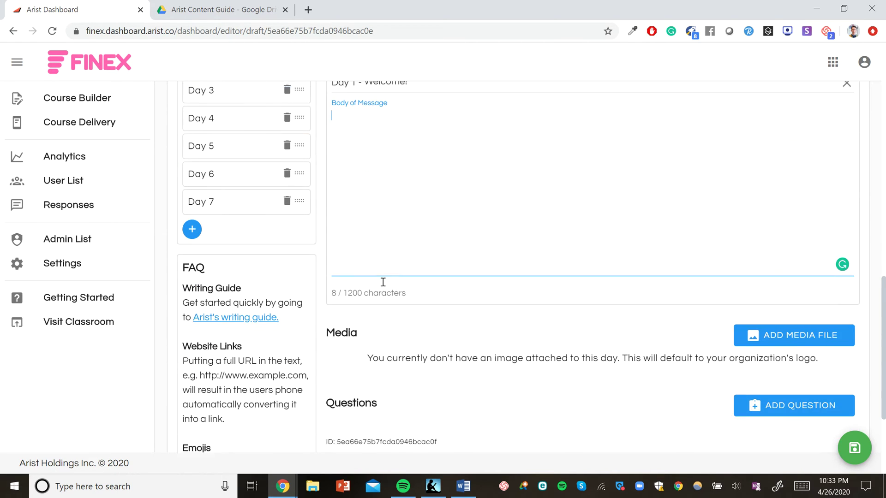
click(759, 322)
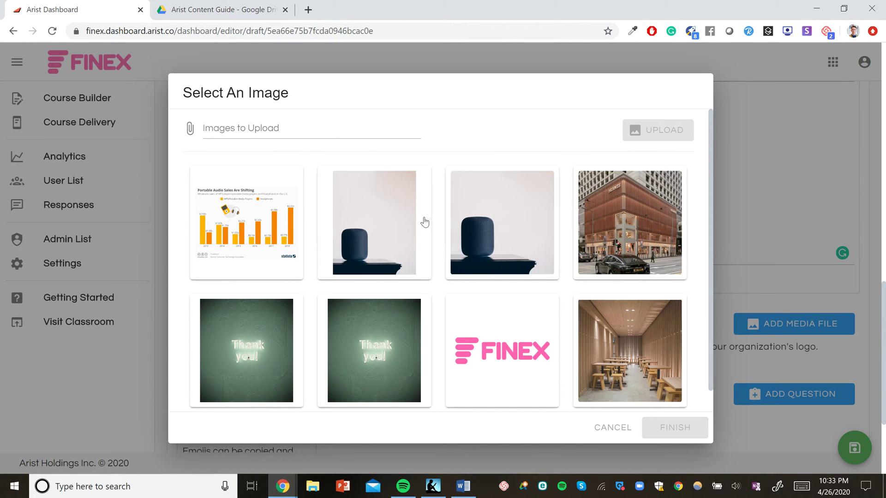
click(526, 353)
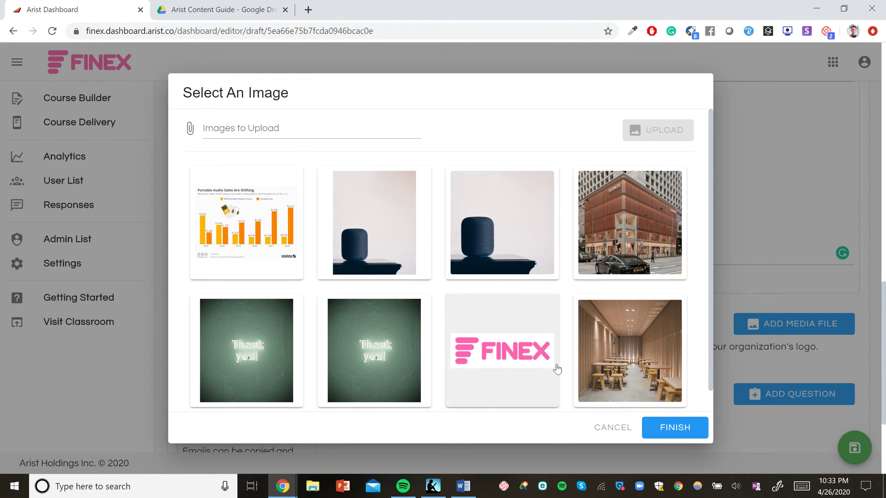
click(675, 428)
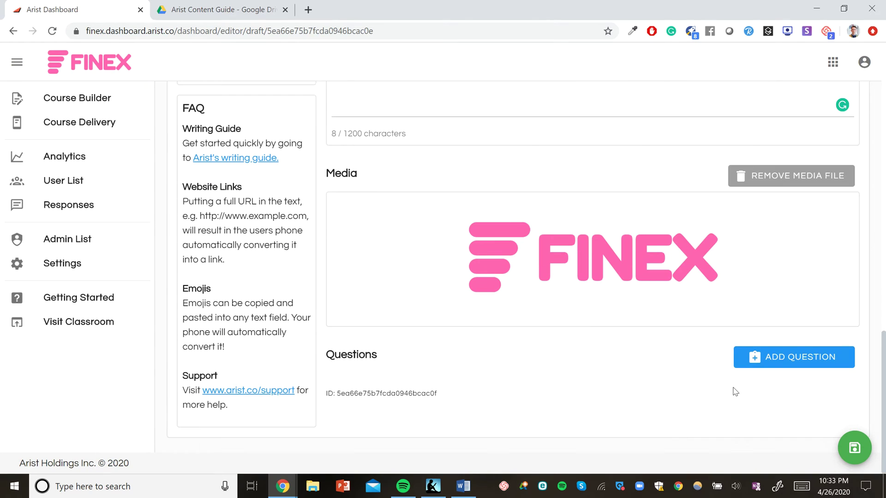
Add a multiple-choice question to Day 1 asking 'What is Finex's core value?'
click(761, 359)
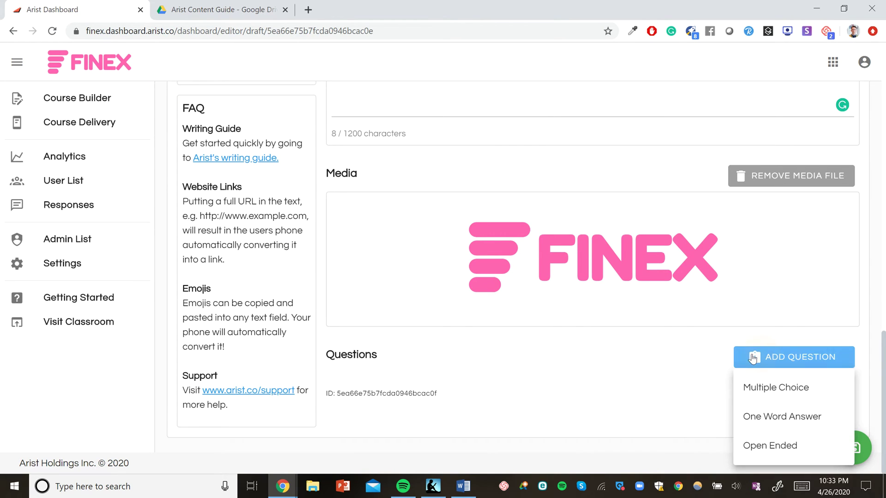
click(763, 387)
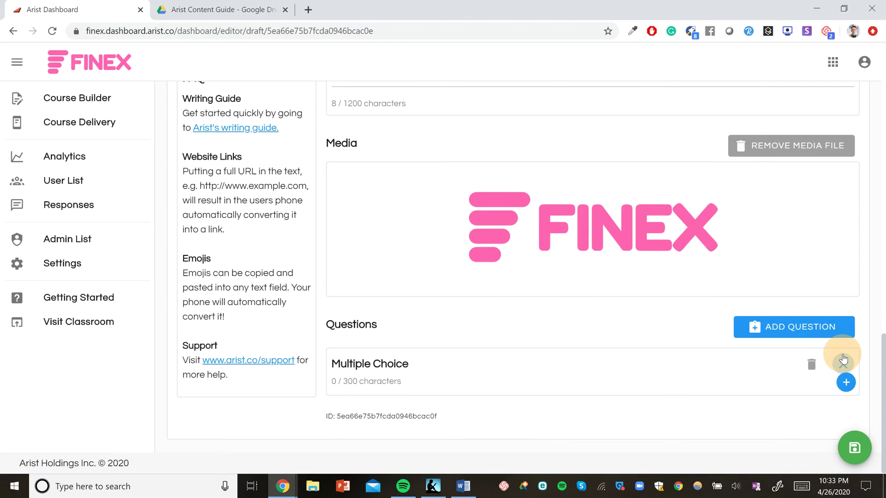
click(843, 359)
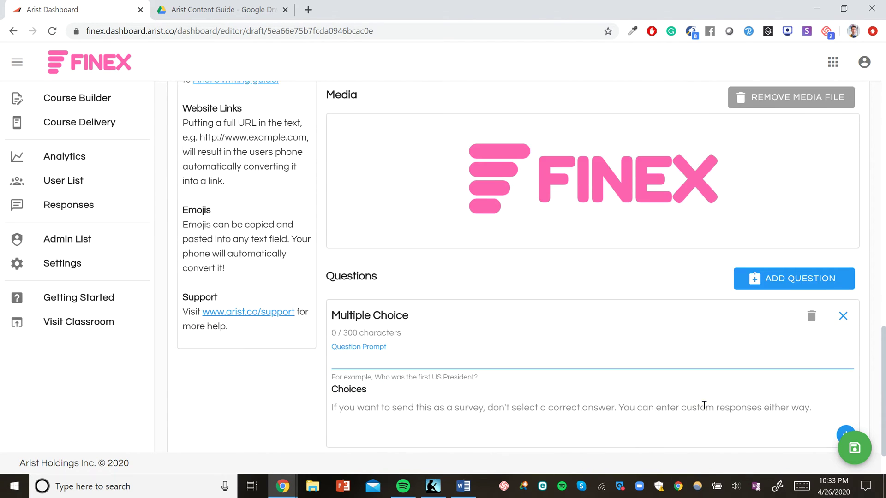
scroll(784, 406, down, 1)
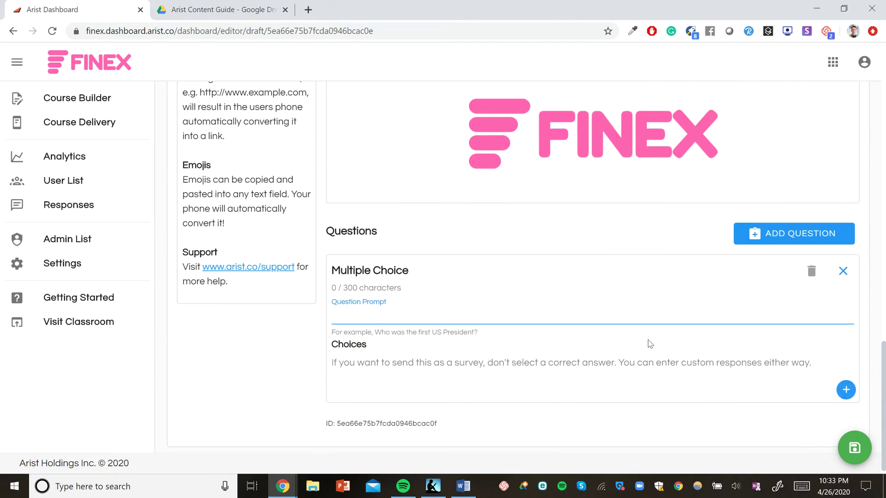
text(What is Finex's core value?)
scroll(648, 342, down, 1)
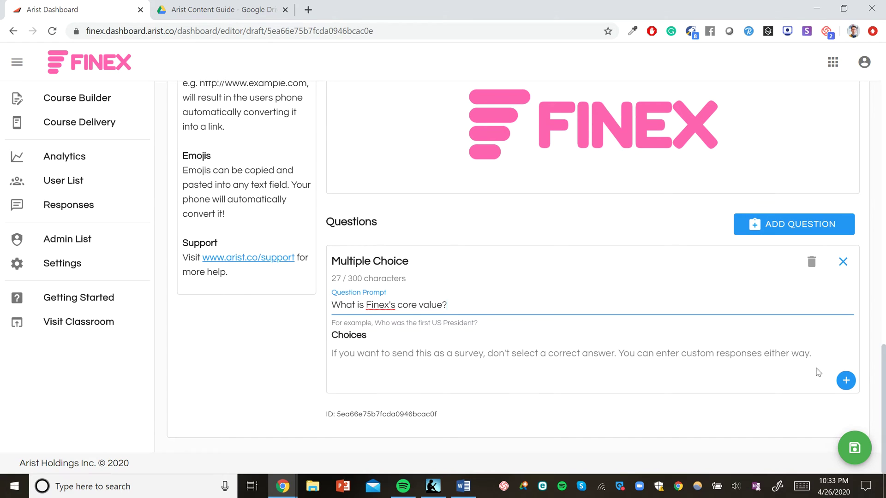
Add three answer options: Integrity, Compassion and Authenticity
click(846, 381)
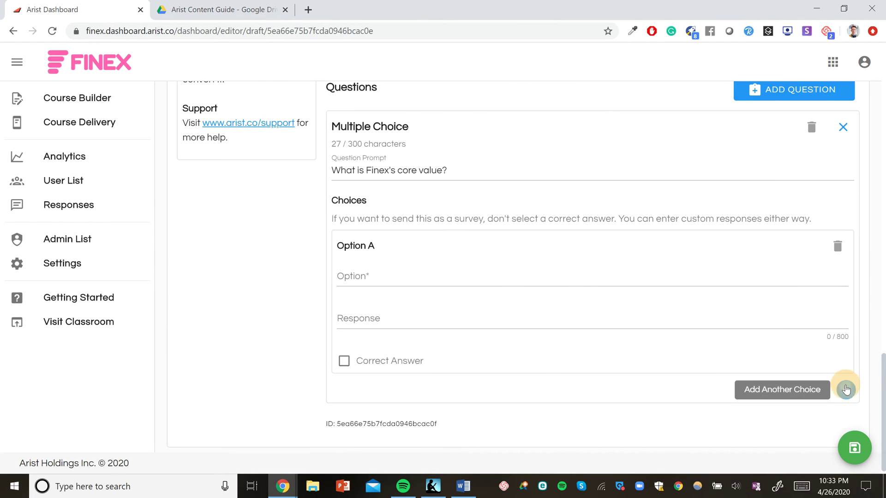
click(845, 381)
click(846, 381)
scroll(632, 247, up, 2)
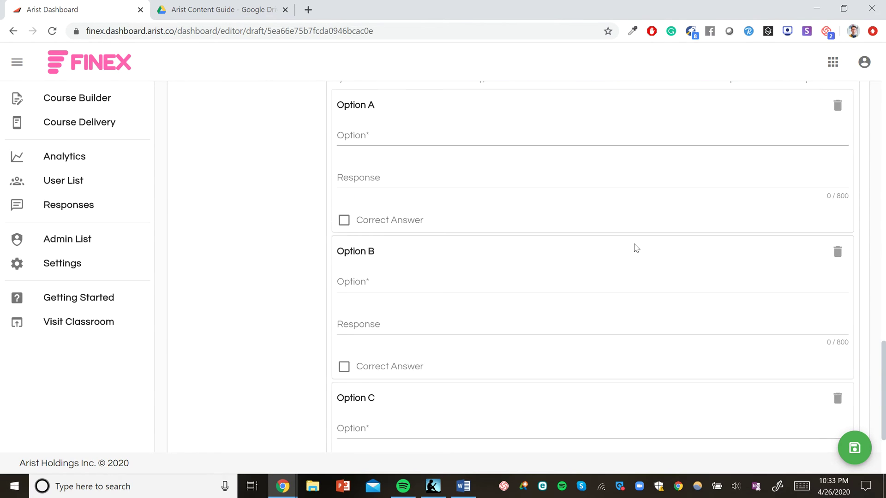
click(475, 221)
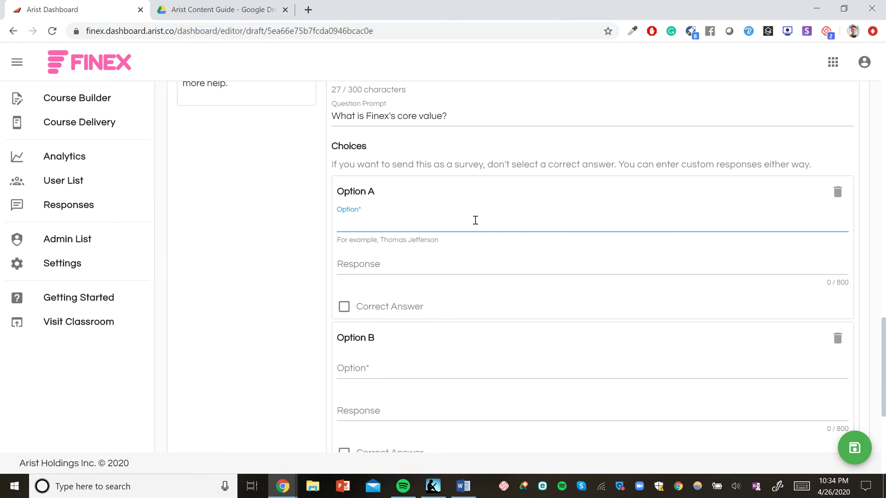
text(Integrity)
scroll(476, 221, down, 1)
click(365, 325)
text(Comp)
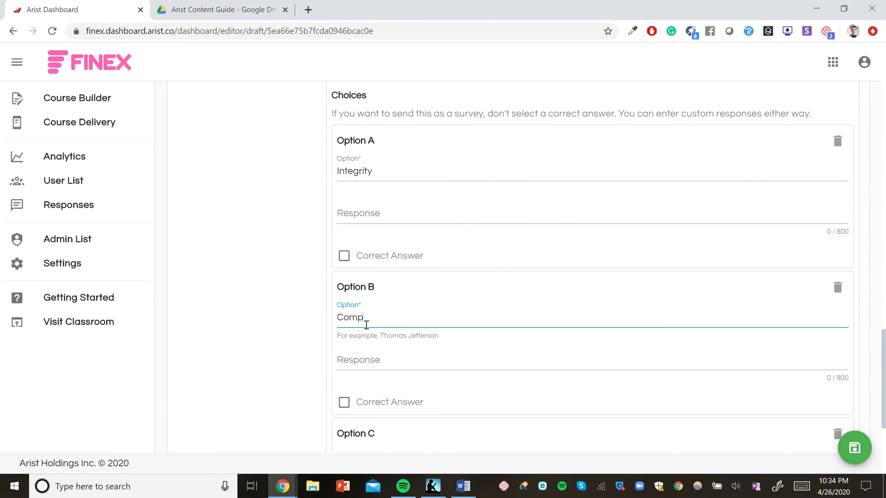
text(assion)
scroll(365, 325, down, 3)
click(368, 342)
text(Authenticity)
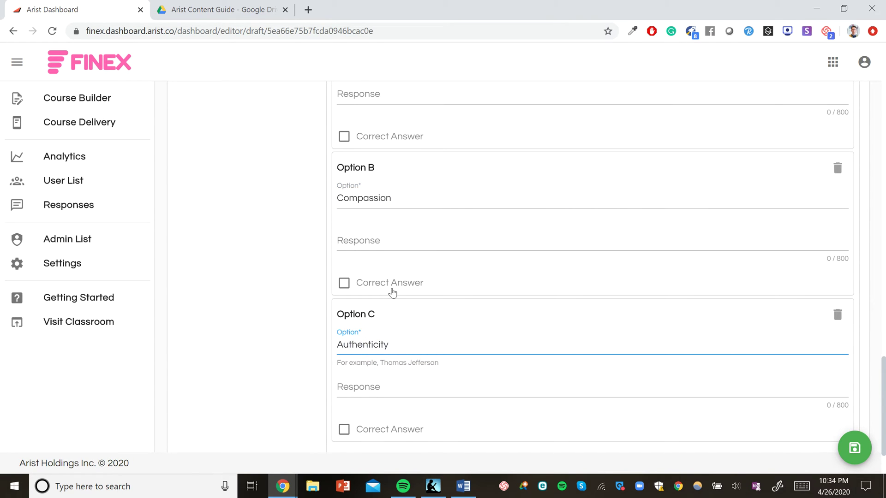
Mark Integrity as the correct answer
scroll(391, 291, up, 3)
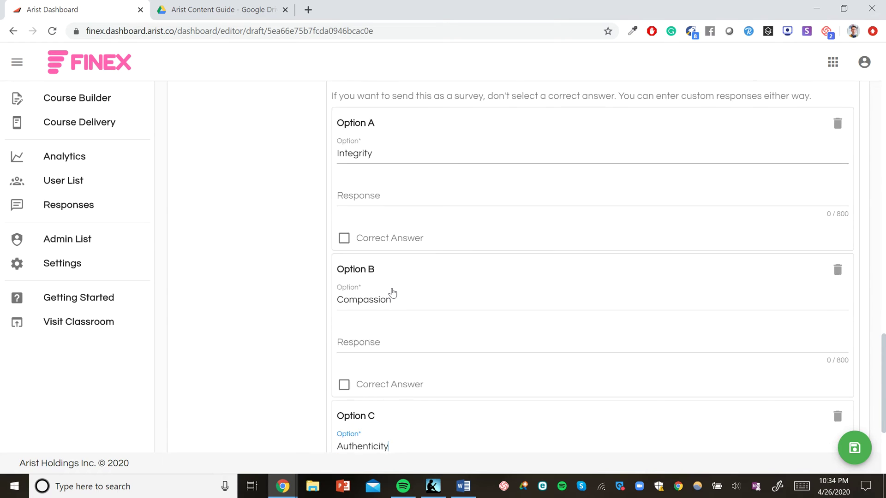
scroll(342, 335, up, 2)
scroll(348, 346, down, 3)
click(343, 213)
scroll(344, 212, down, 1)
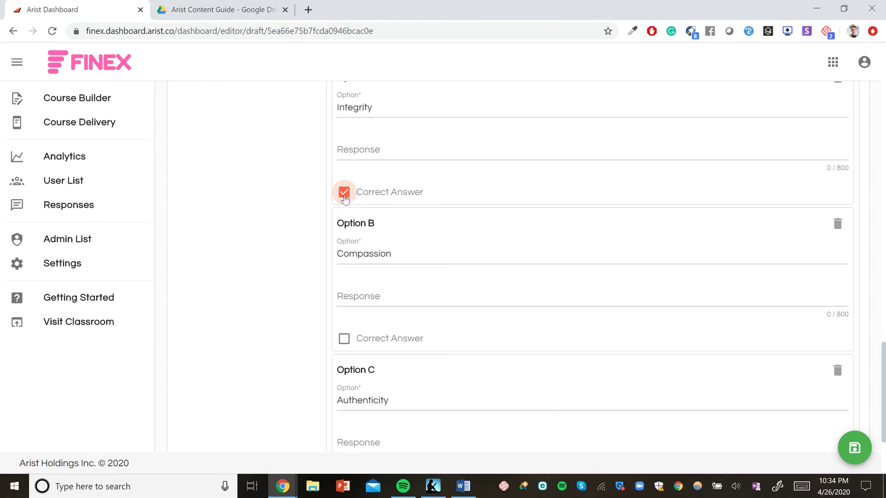
Keep Integrity marked correct and give it the reply 'Correct!'
click(344, 193)
scroll(344, 194, up, 1)
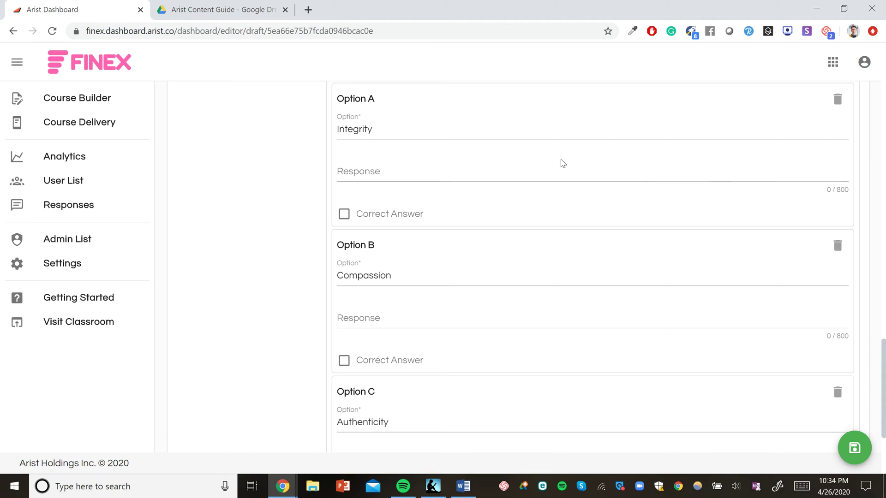
click(557, 166)
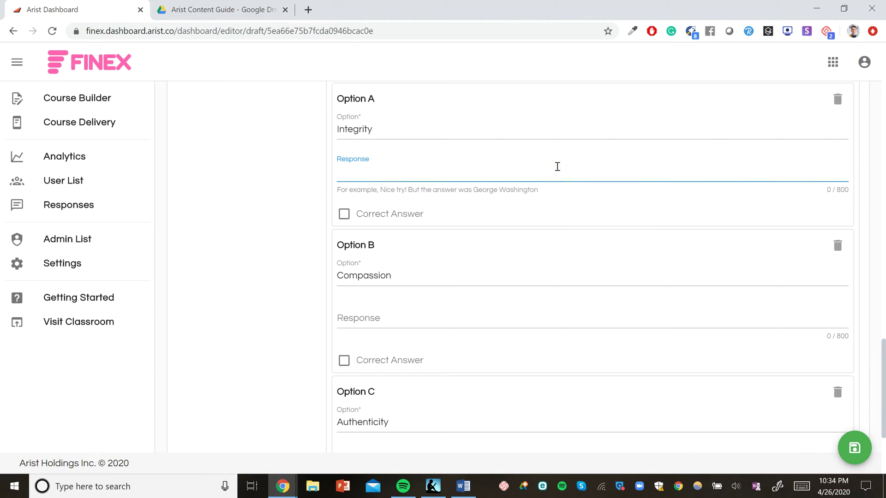
click(372, 213)
click(385, 157)
scroll(387, 161, up, 1)
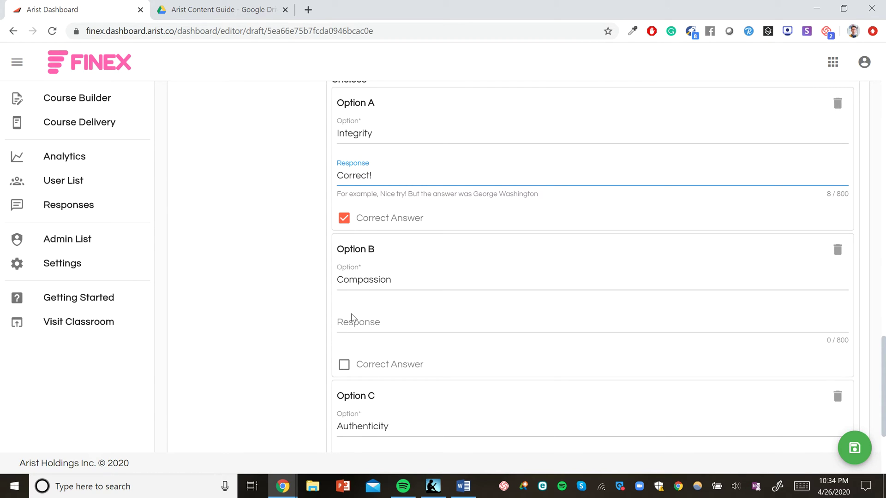
Give Compassion the reply 'Sorry, this answer isn't correct.'
click(353, 327)
text(Sorry, this answer isn't correct.)
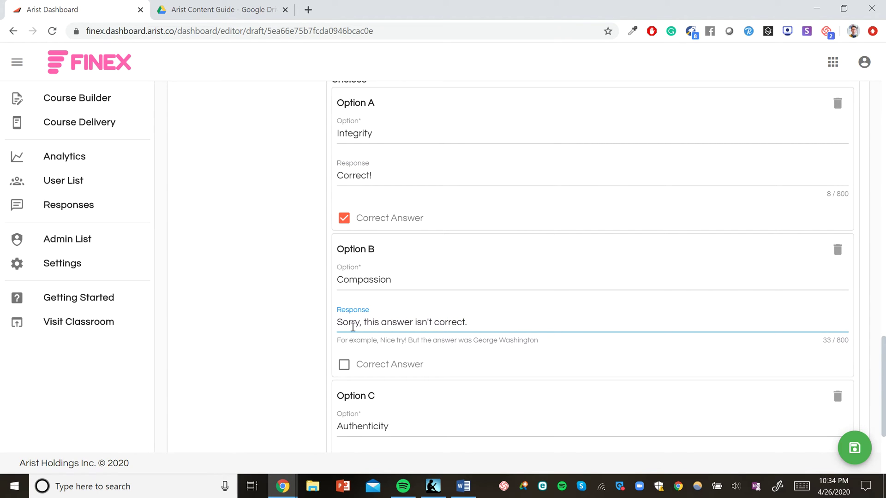
scroll(352, 327, down, 3)
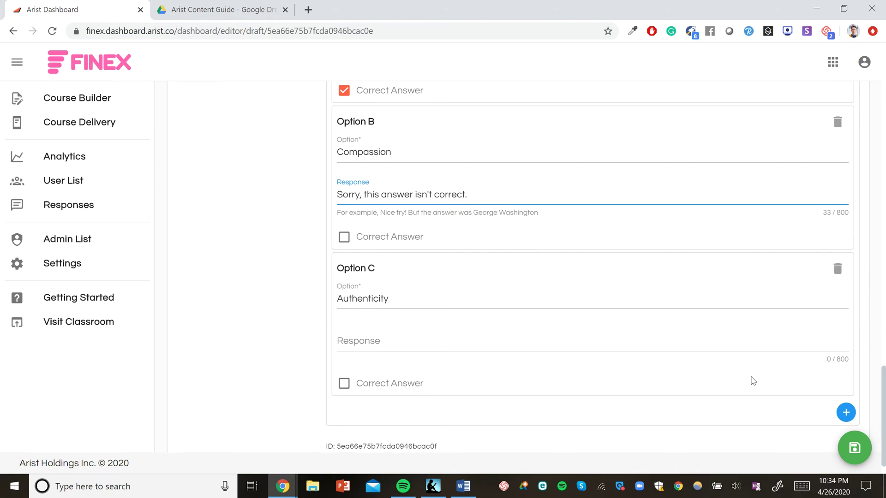
scroll(798, 318, up, 5)
Add an open-ended Day 1 question prompting 'If you want to learn more about Finex's history, just text back.'
scroll(831, 247, up, 3)
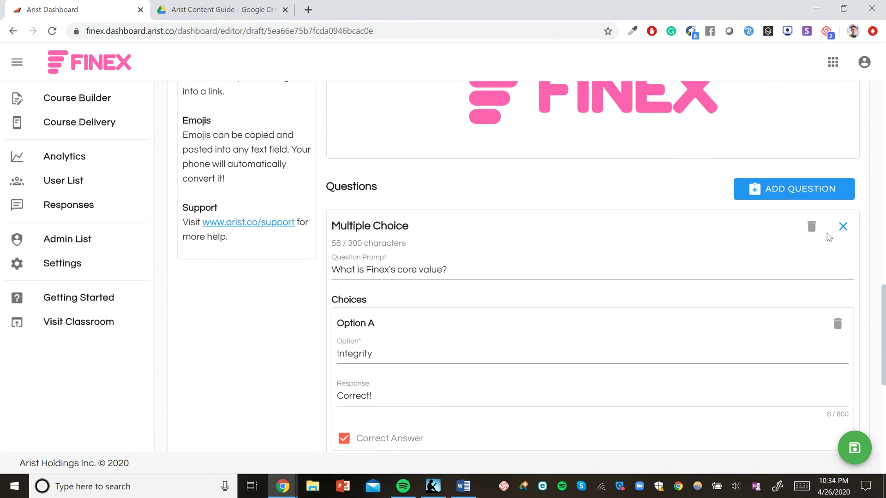
click(792, 191)
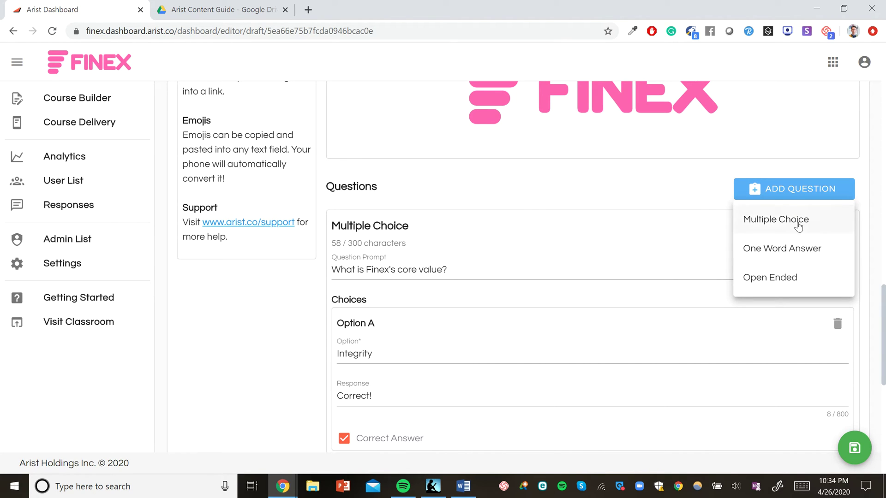
click(784, 288)
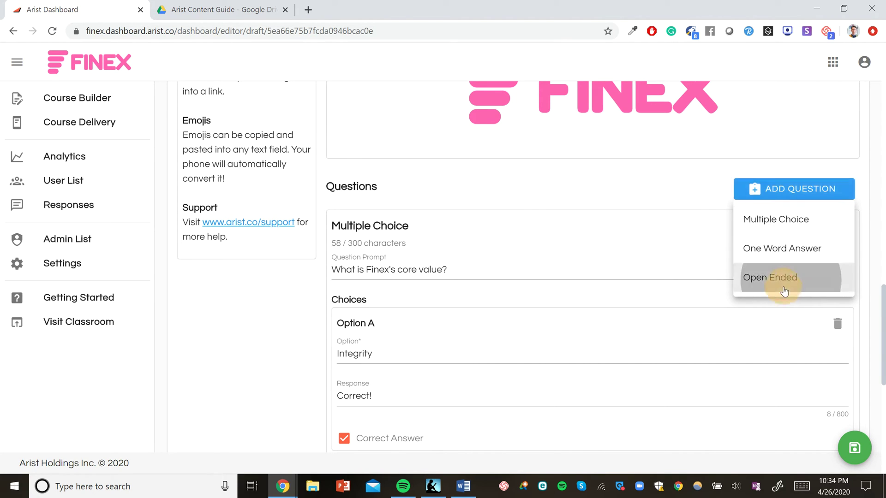
scroll(787, 295, down, 7)
scroll(823, 403, down, 2)
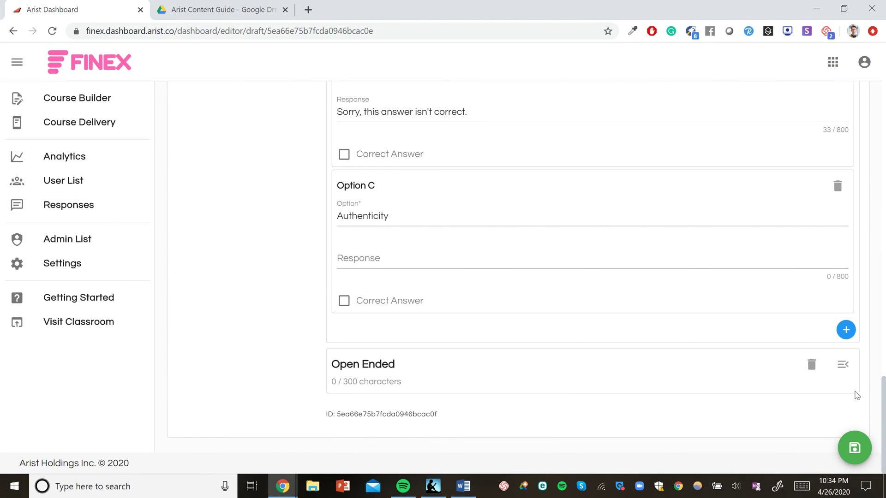
click(843, 363)
click(557, 405)
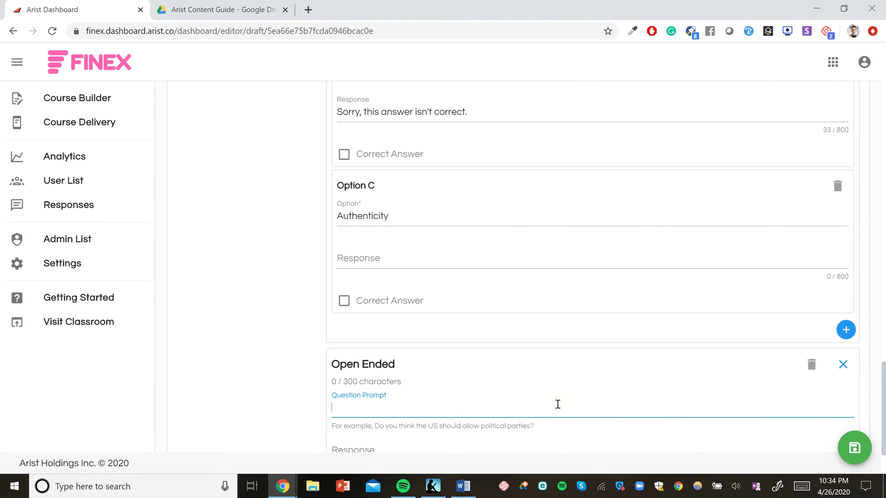
text(If you want)
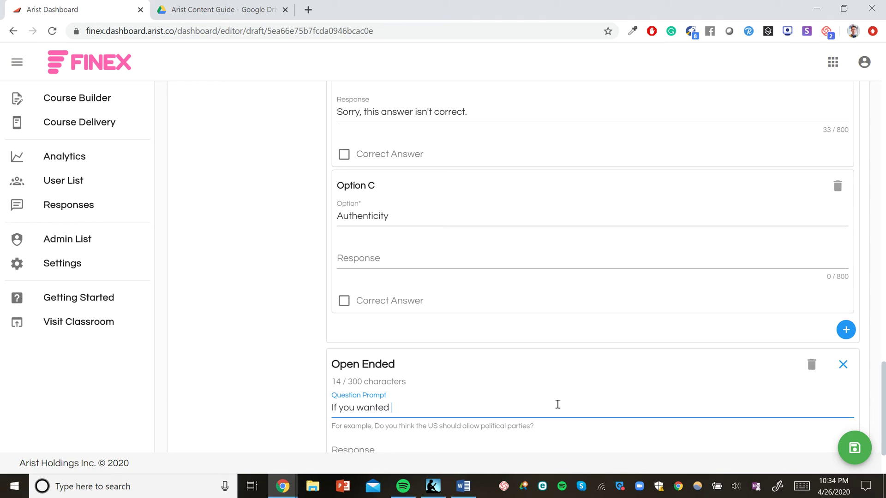
text( to learn more about Finex's )
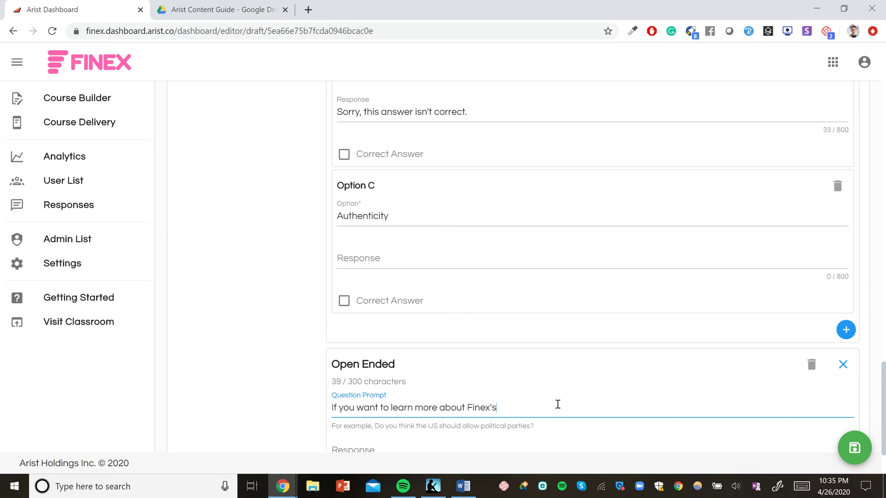
text(historu)
text(, just text back.)
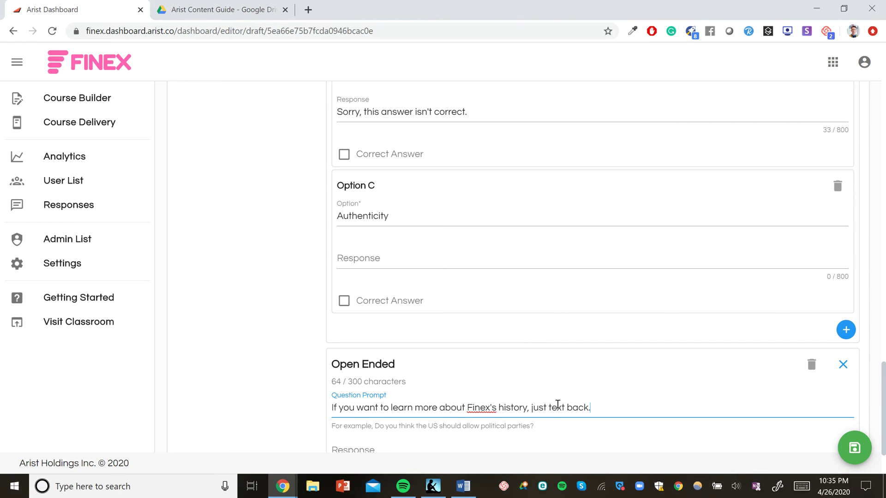
scroll(558, 406, down, 1)
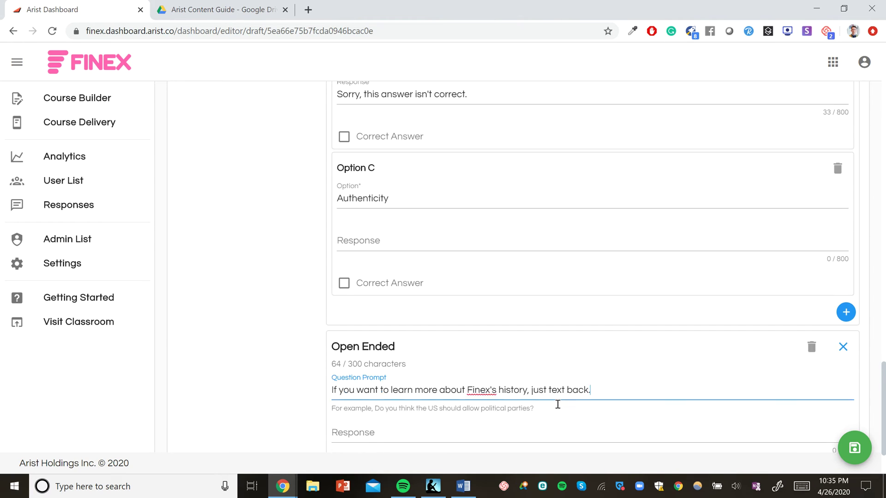
click(519, 408)
scroll(524, 412, down, 1)
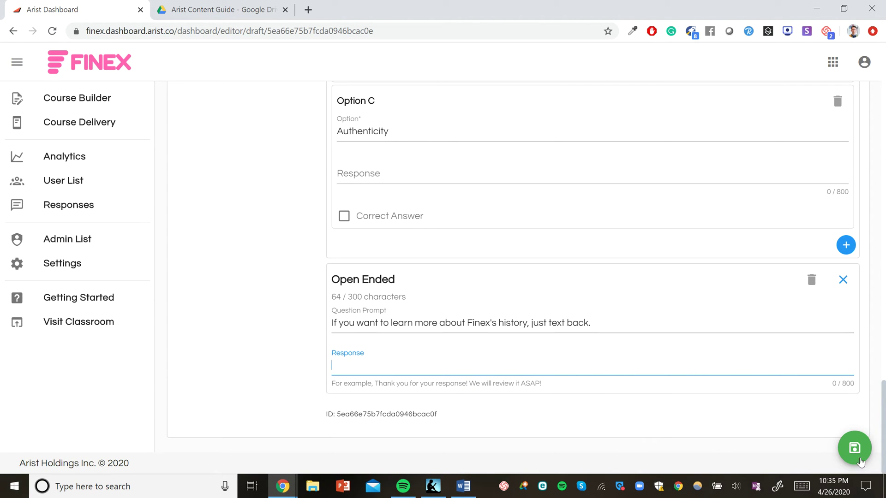
scroll(799, 399, up, 20)
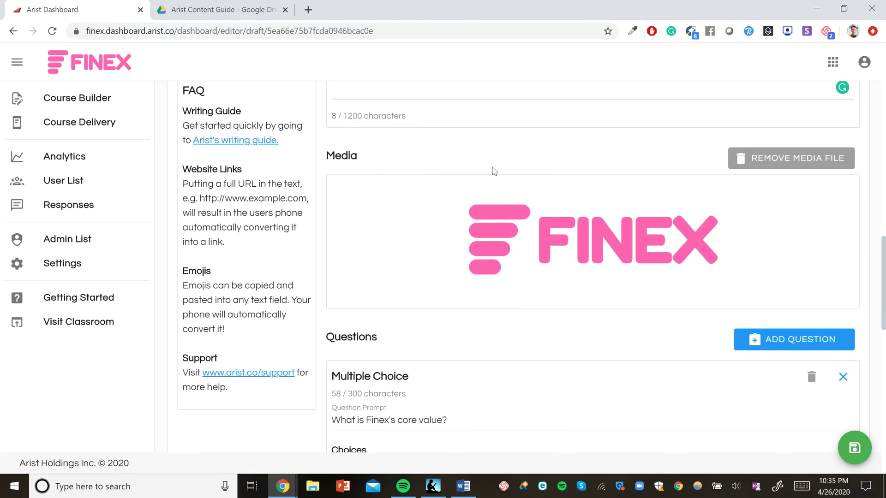
Save Day 1's edits, then publish and approve the Introduction to Finex course
click(856, 449)
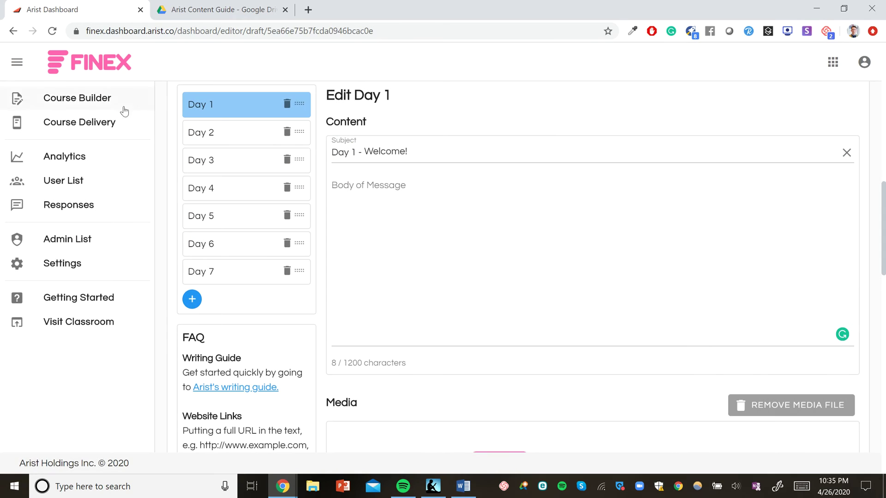
click(124, 110)
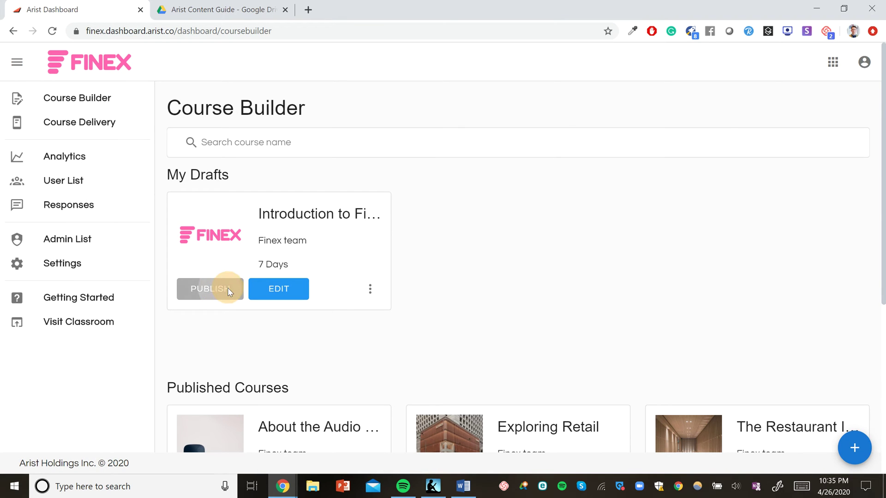
click(228, 289)
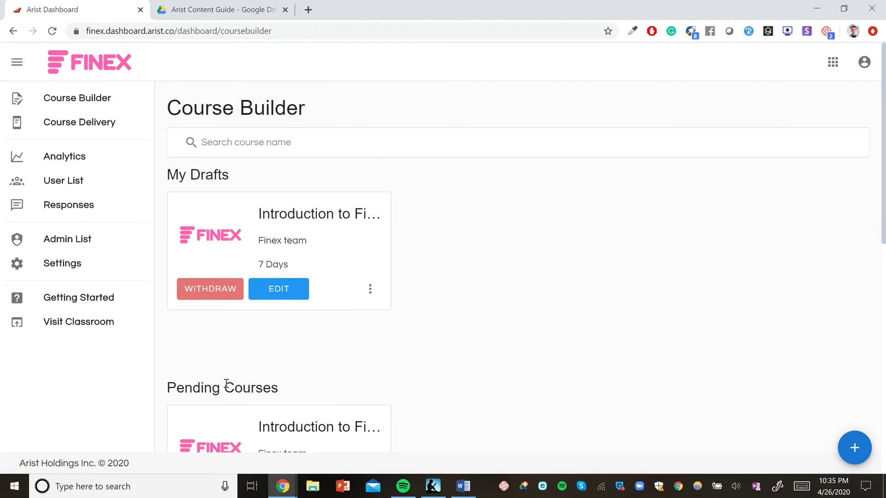
scroll(206, 363, down, 3)
click(202, 356)
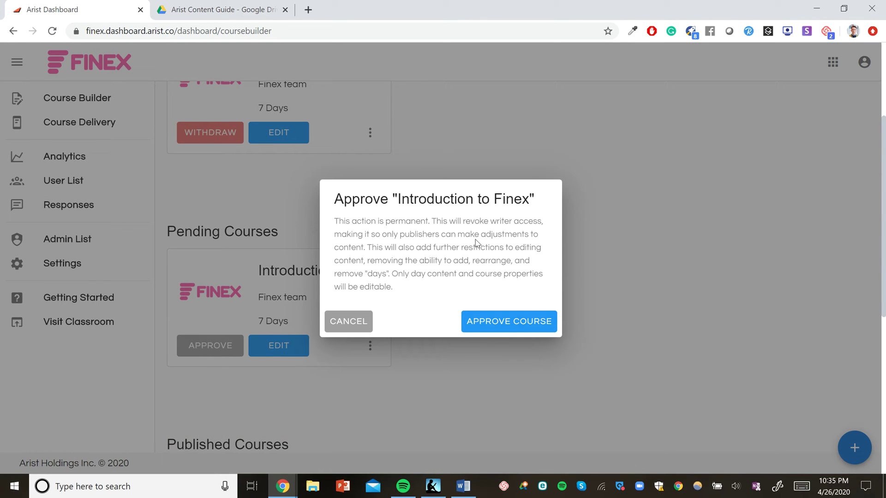
click(514, 317)
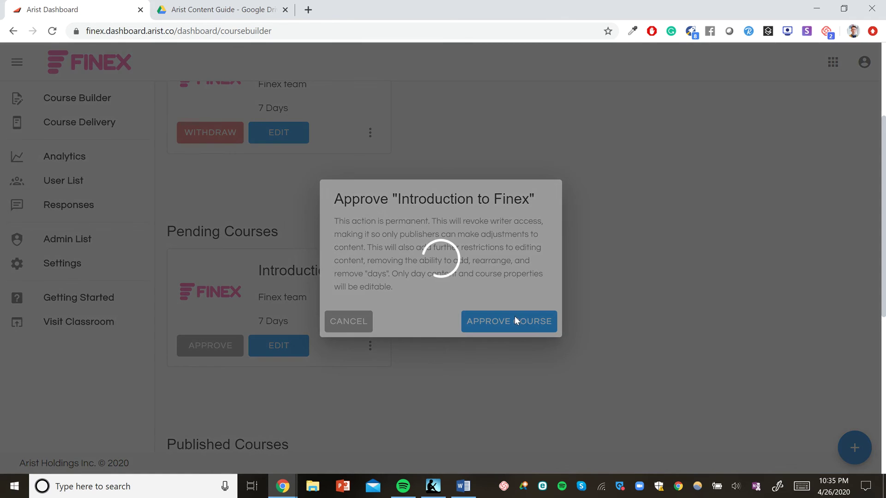
scroll(516, 320, down, 3)
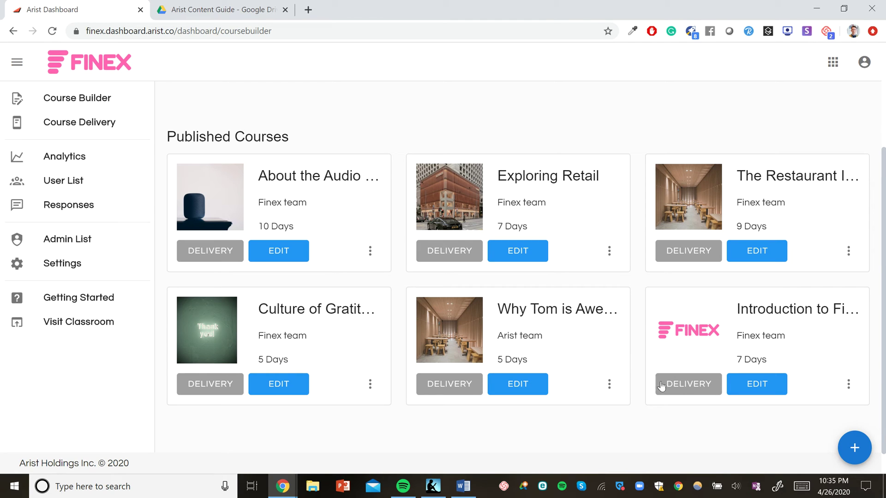
Start a new enrollment option in delivery settings for the Introduction to Finex course
click(677, 390)
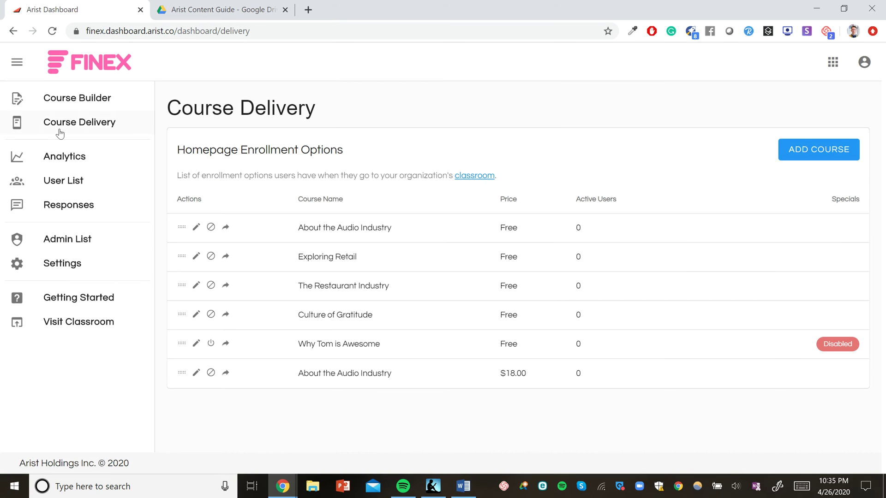
click(794, 156)
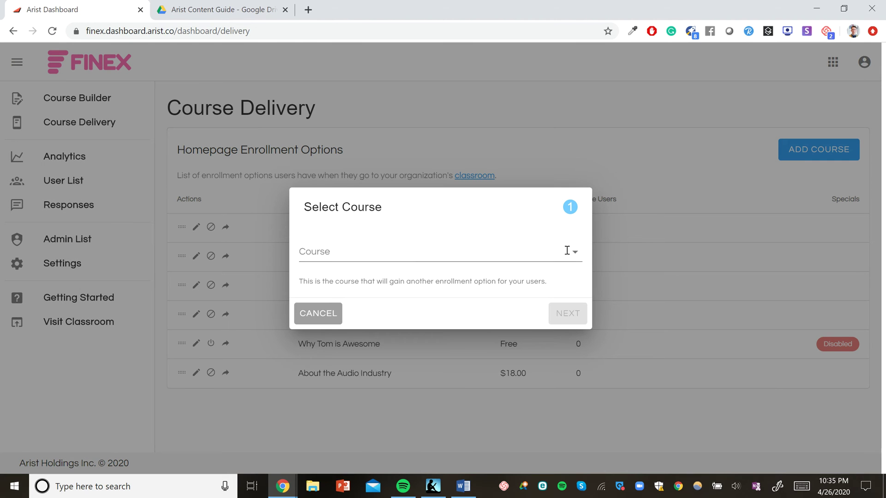
click(567, 251)
click(480, 427)
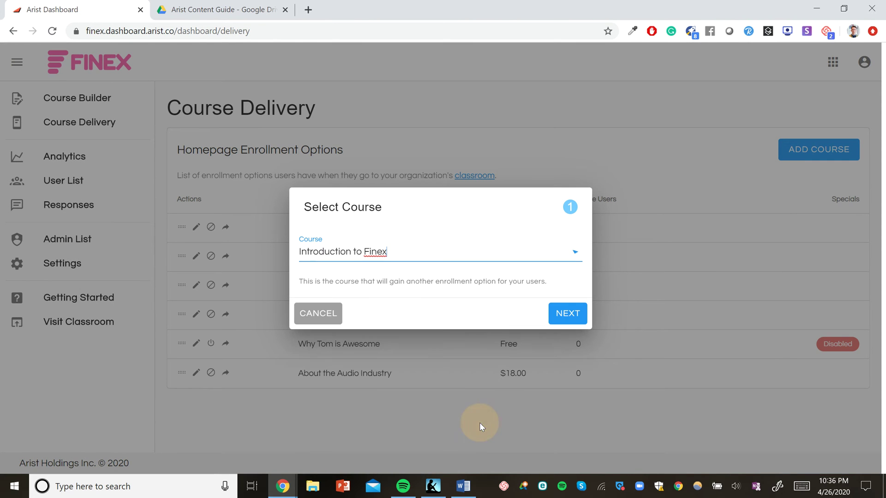
click(568, 308)
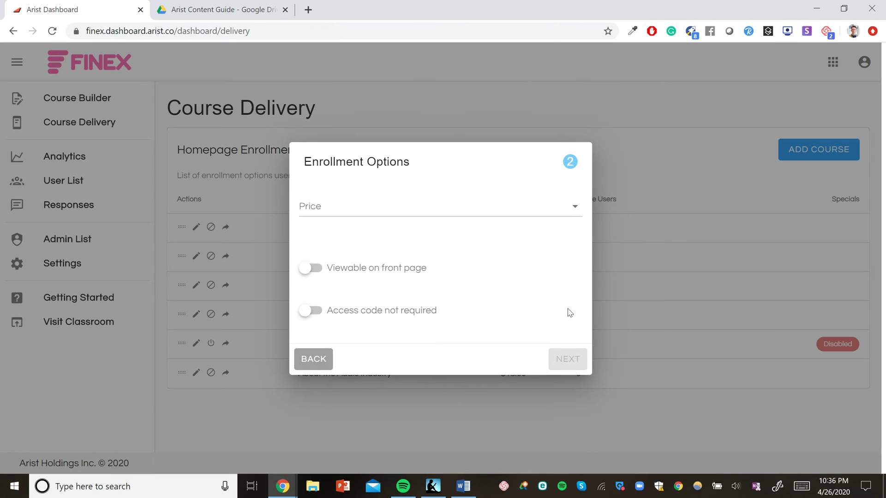
Set price to Tier 0 - Free, keep it on the front page without an access code, and save
click(534, 221)
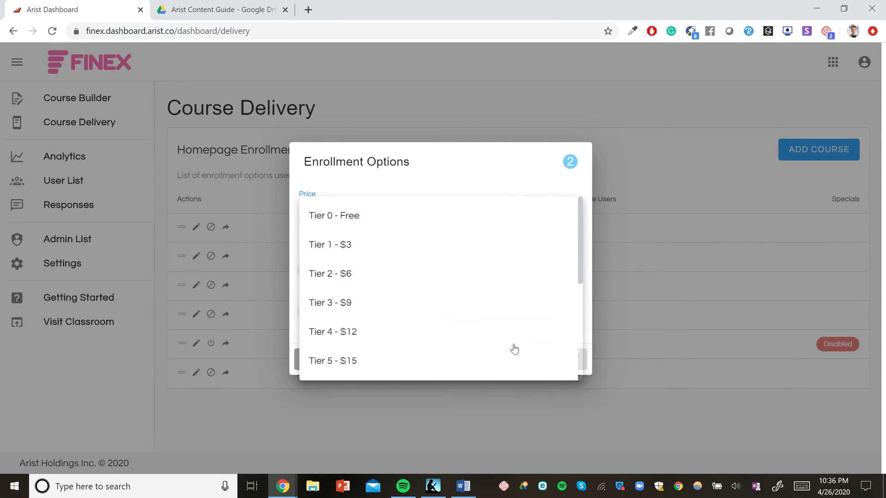
scroll(512, 348, down, 4)
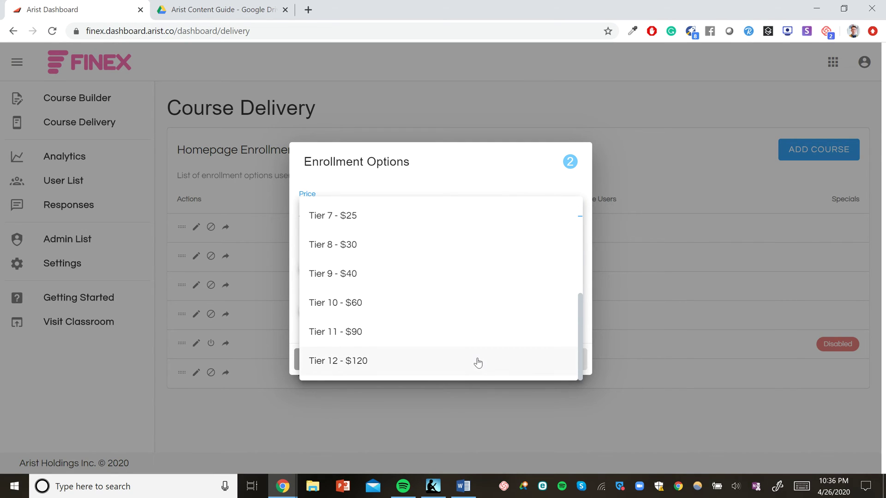
scroll(451, 316, up, 2)
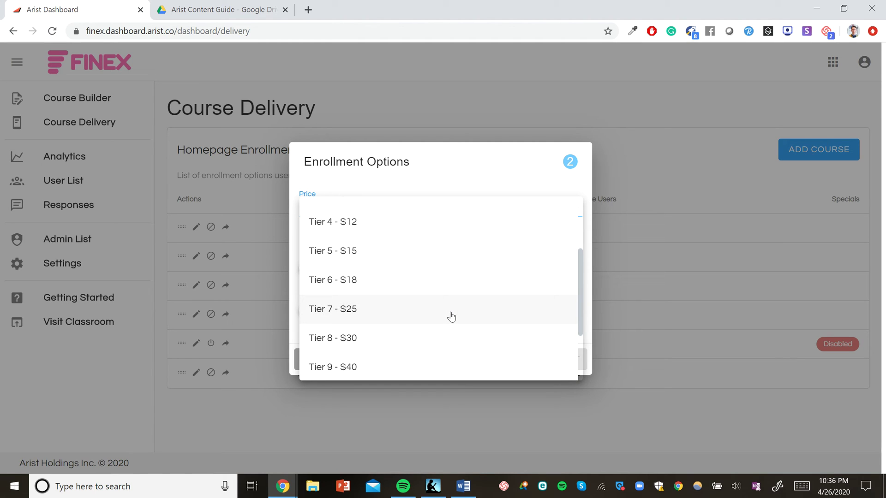
scroll(428, 307, up, 2)
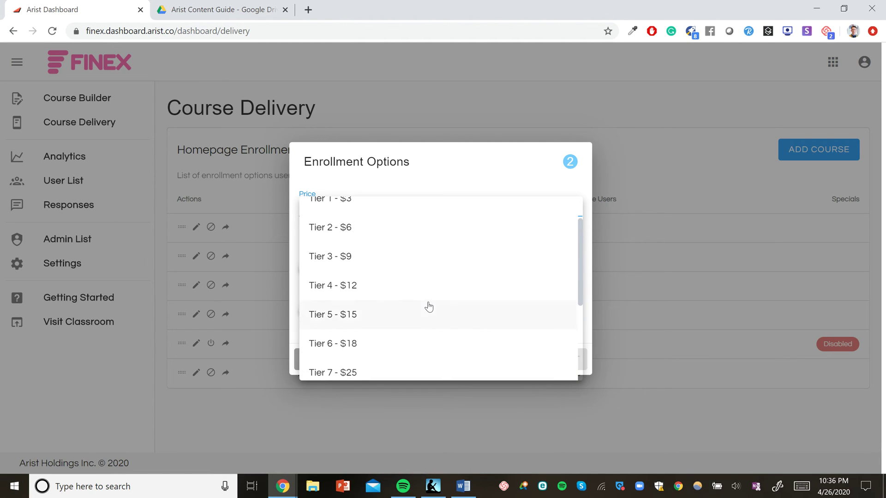
scroll(429, 307, up, 1)
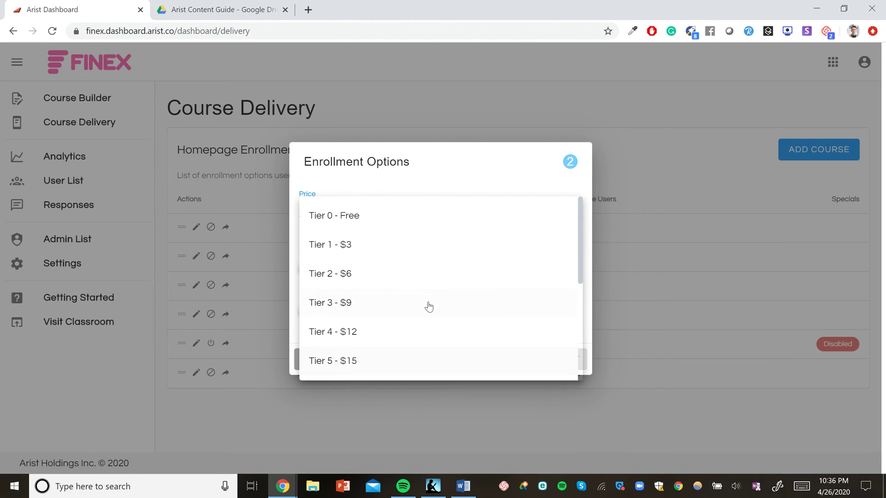
click(389, 222)
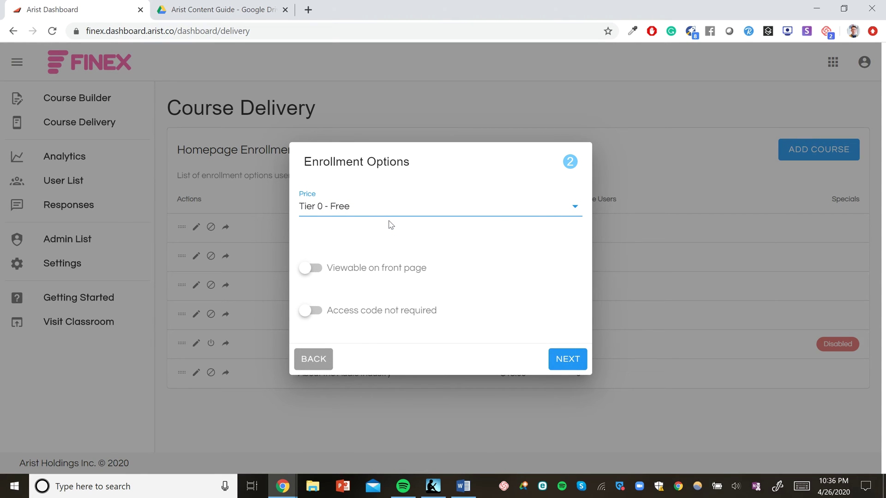
click(305, 270)
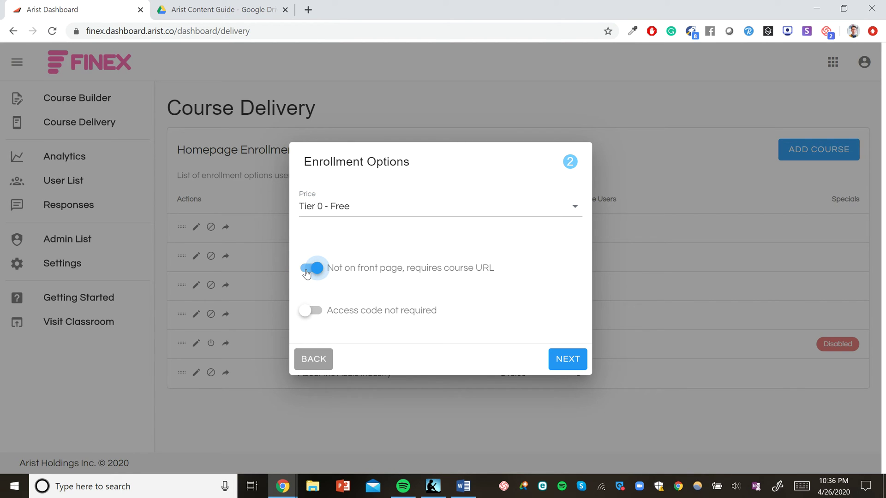
click(305, 270)
click(307, 311)
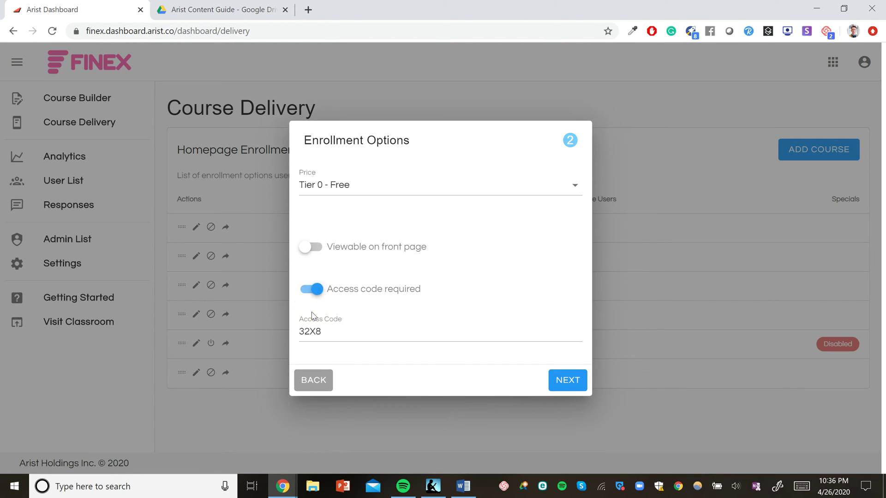
click(311, 289)
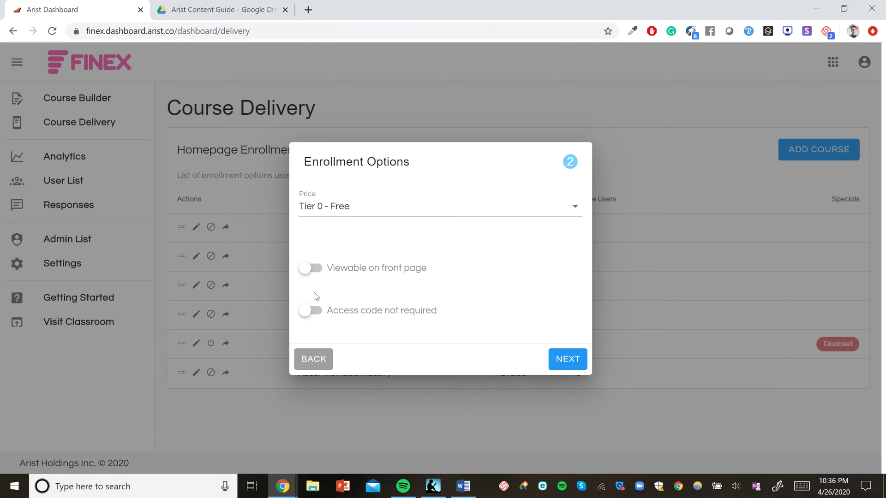
click(562, 357)
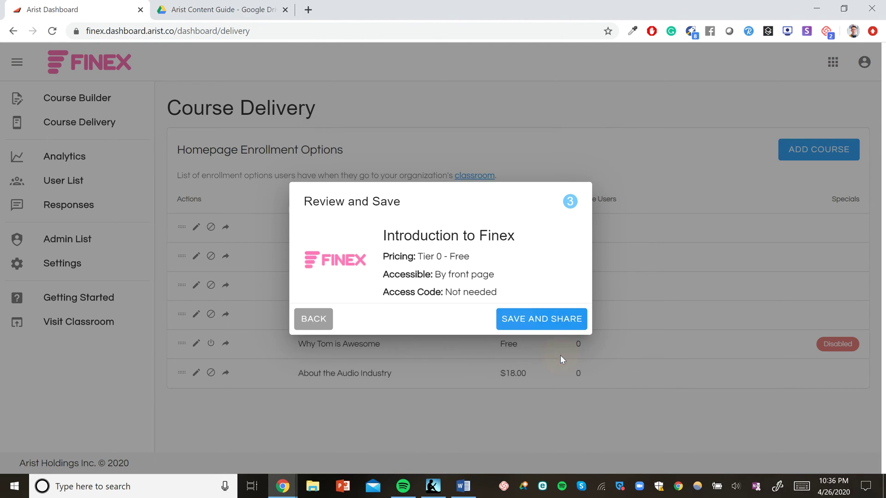
click(535, 322)
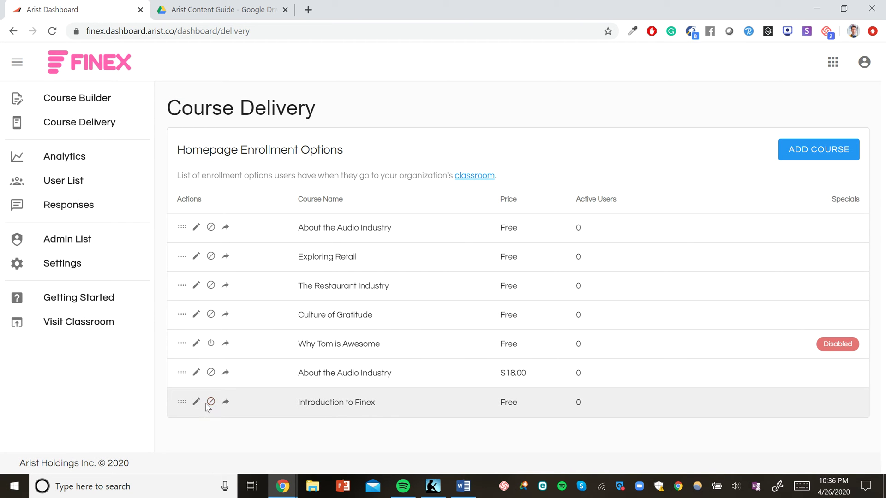
Toggle the Introduction to Finex option off and back on, then open its share URL
click(208, 403)
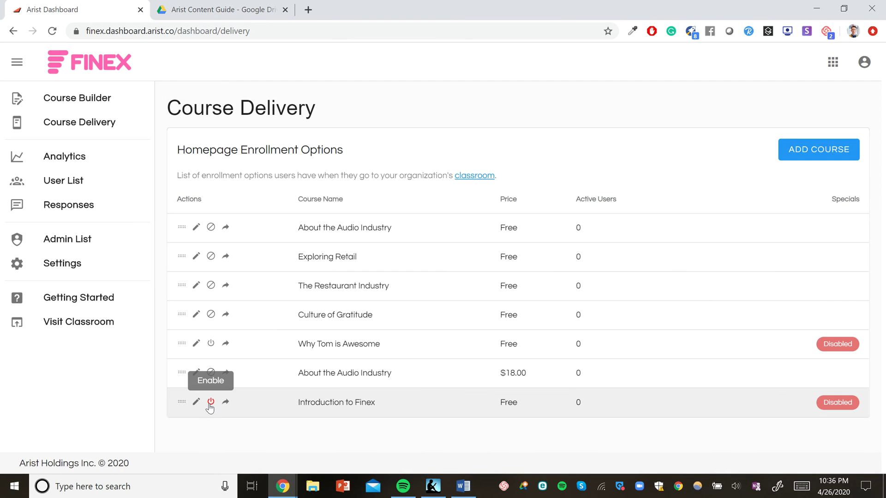
click(210, 402)
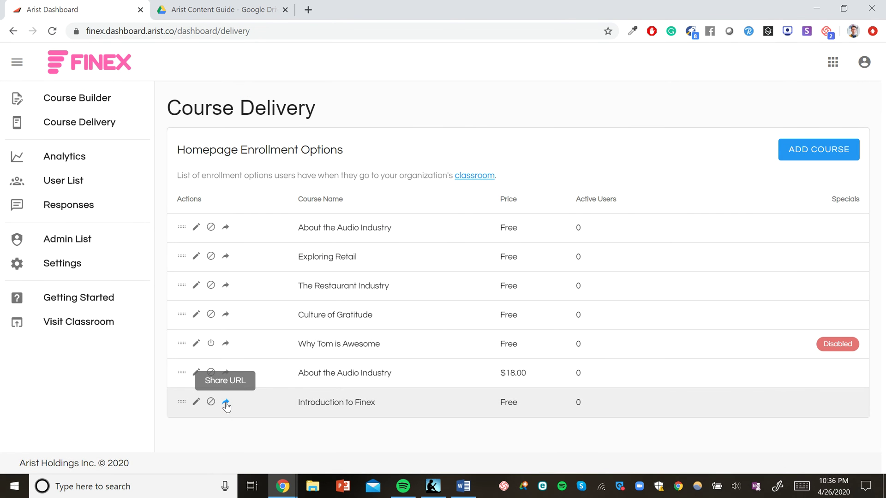
click(226, 405)
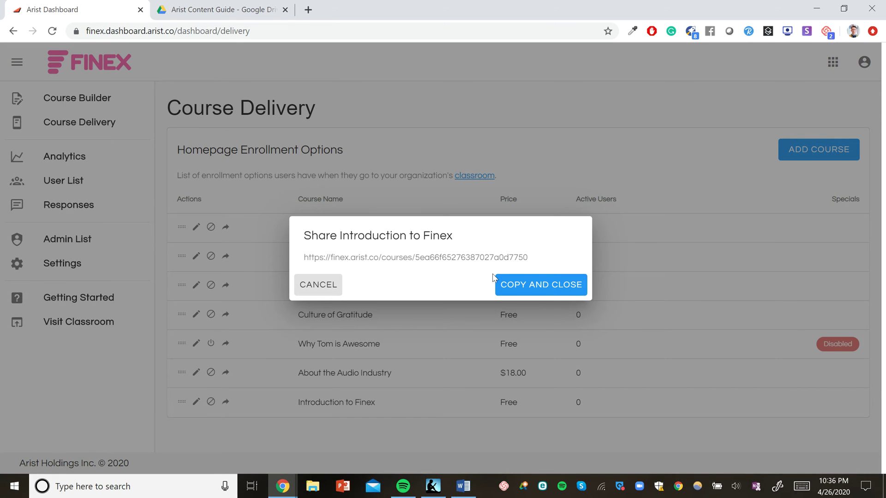
Copy the share link, view Introduction to Finex in the Finex classroom, then return to the dashboard
click(509, 286)
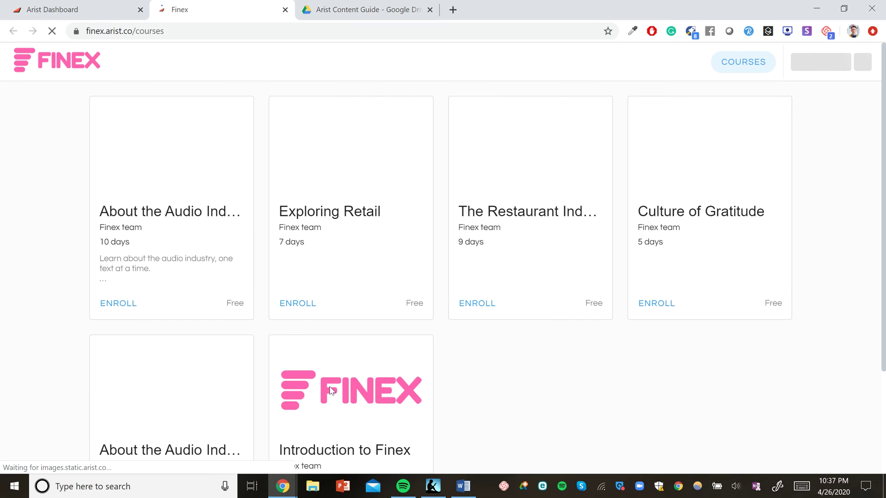
scroll(330, 391, down, 3)
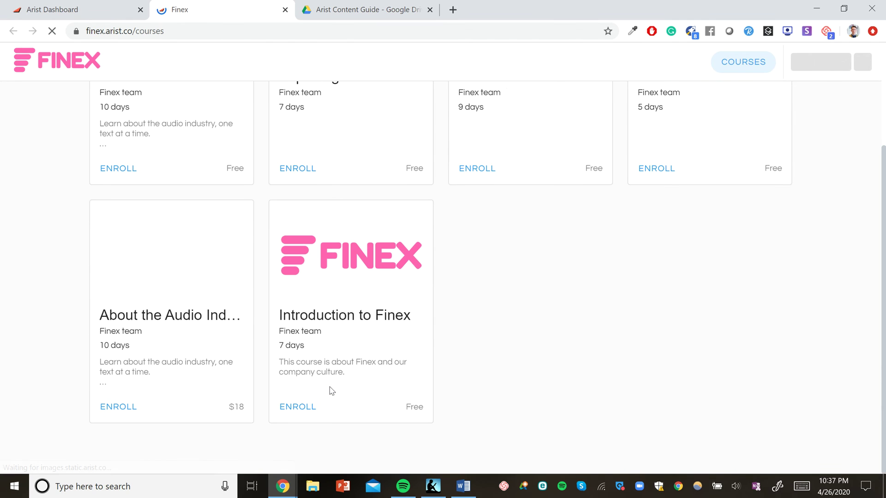
click(310, 412)
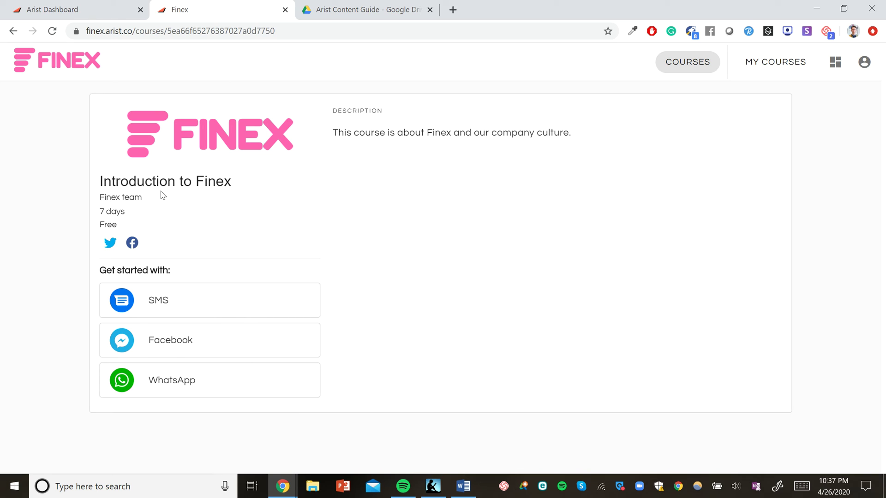
click(93, 5)
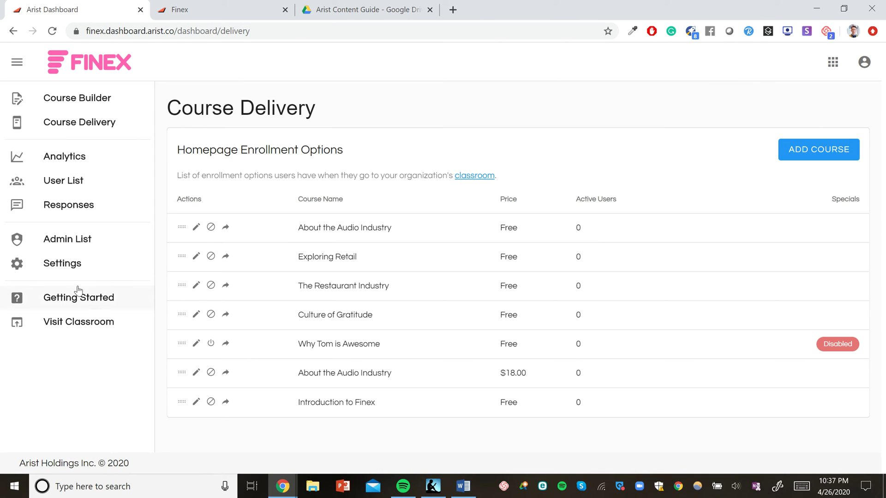
Review classroom settings and the Admin List, starting and then cancelling an admin invitation
click(68, 265)
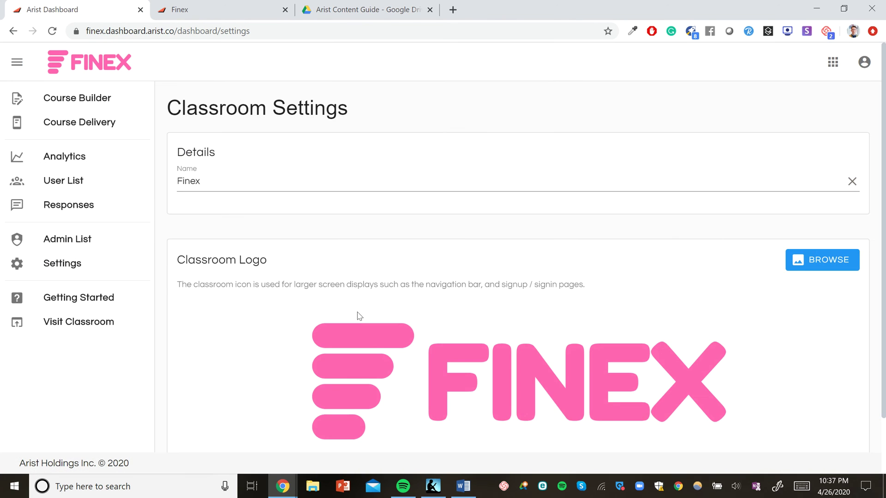
scroll(374, 346, down, 1)
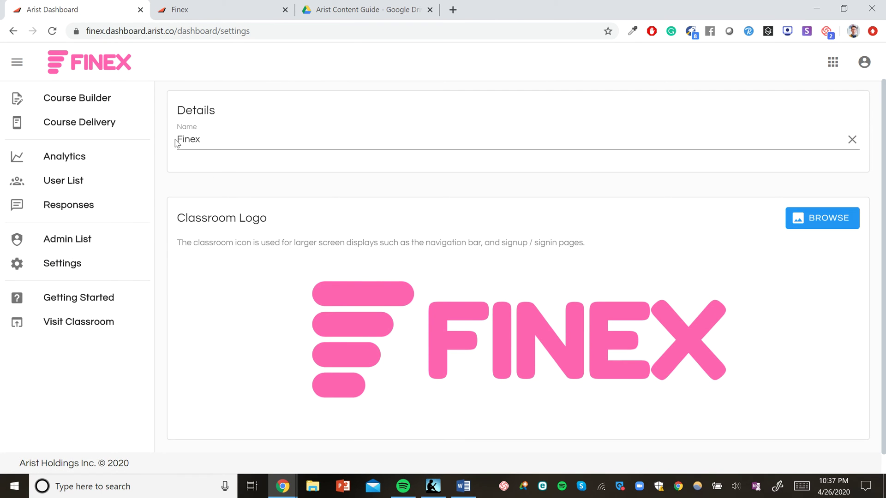
click(103, 238)
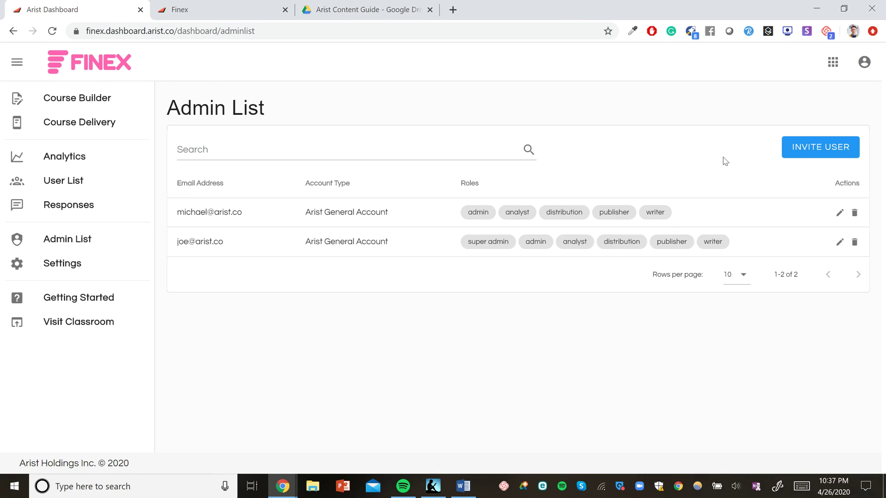
click(792, 147)
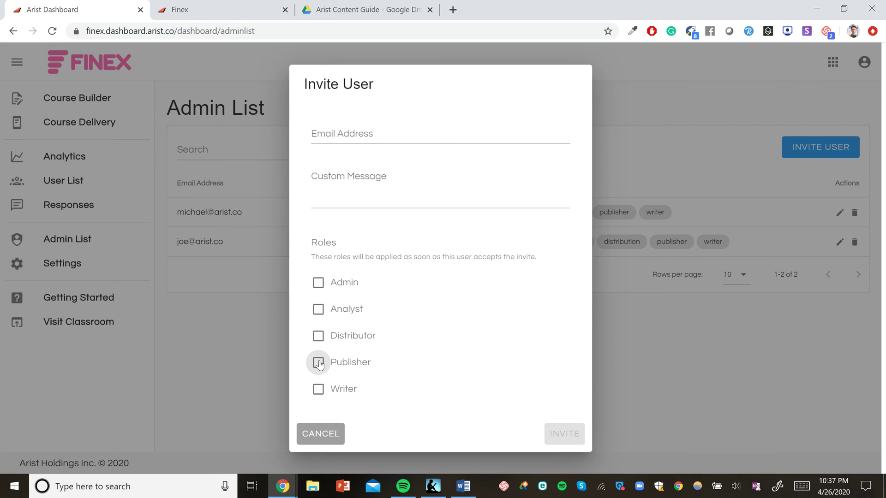
click(326, 435)
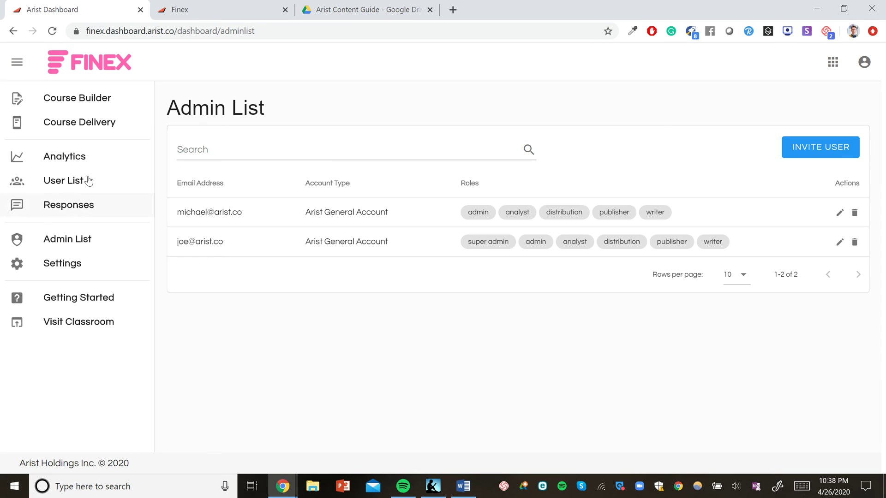
Open Classroom Analytics and scroll between Published Courses and the activation/enrollment chart
click(91, 167)
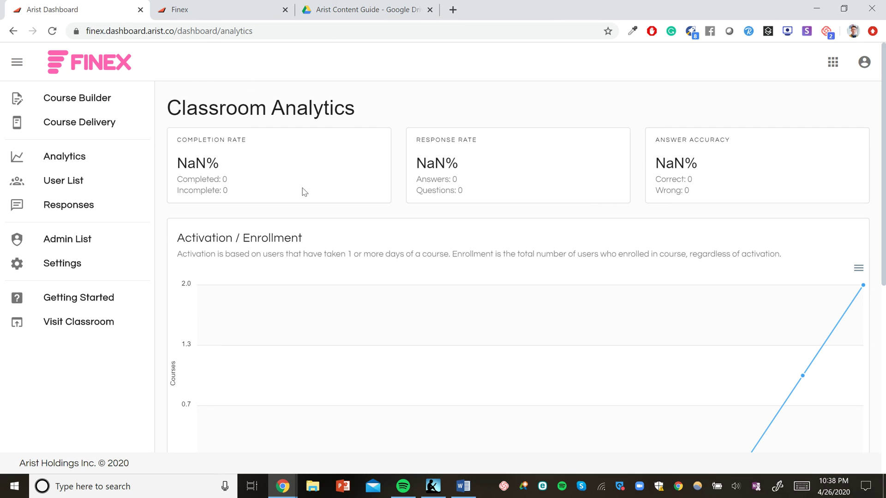
scroll(569, 336, down, 7)
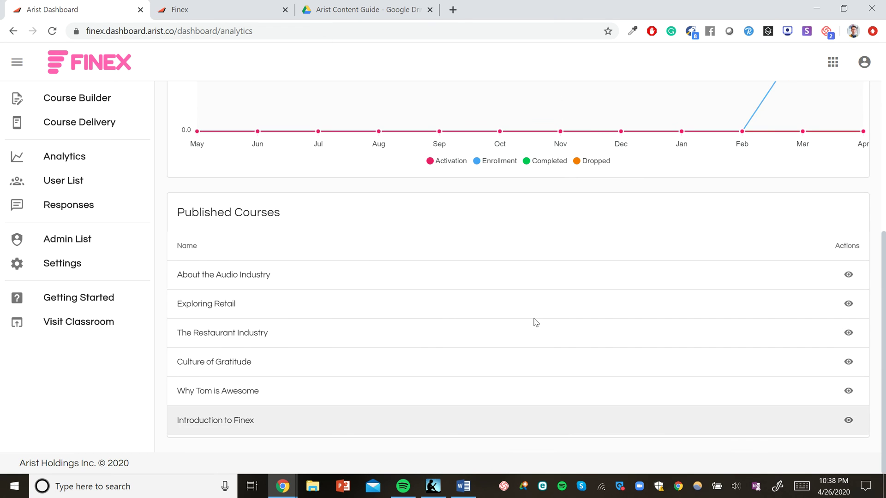
scroll(521, 297, up, 5)
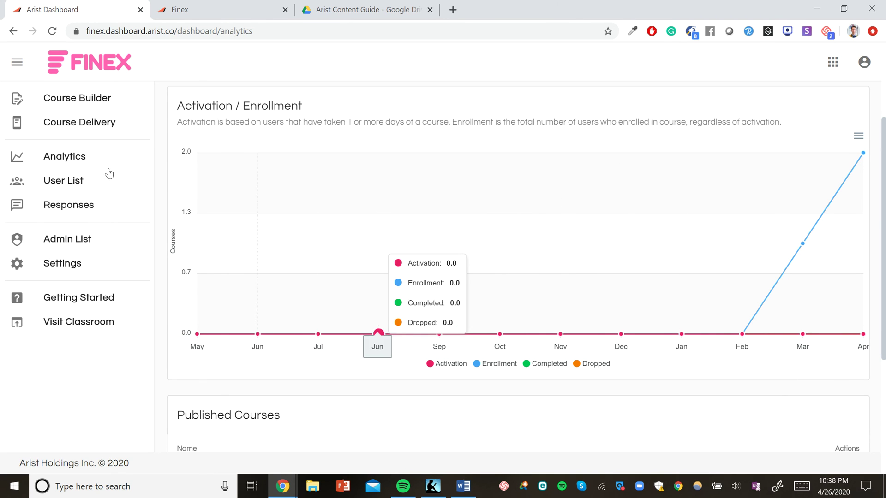
Check the empty day 1 responses for About the Audio Industry, then show Users by Course
click(80, 211)
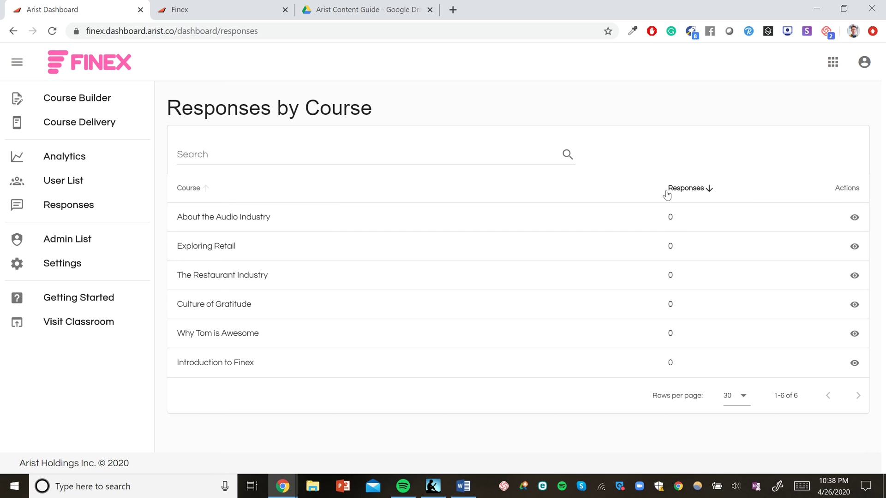
click(855, 218)
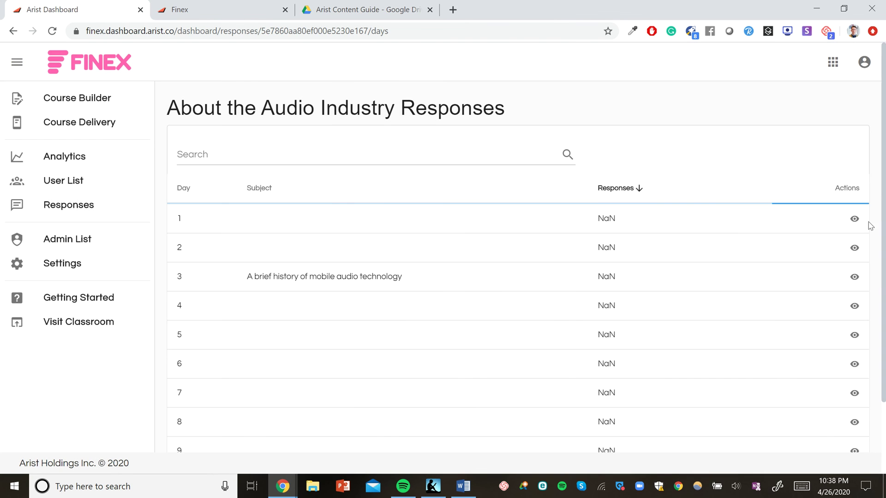
click(854, 218)
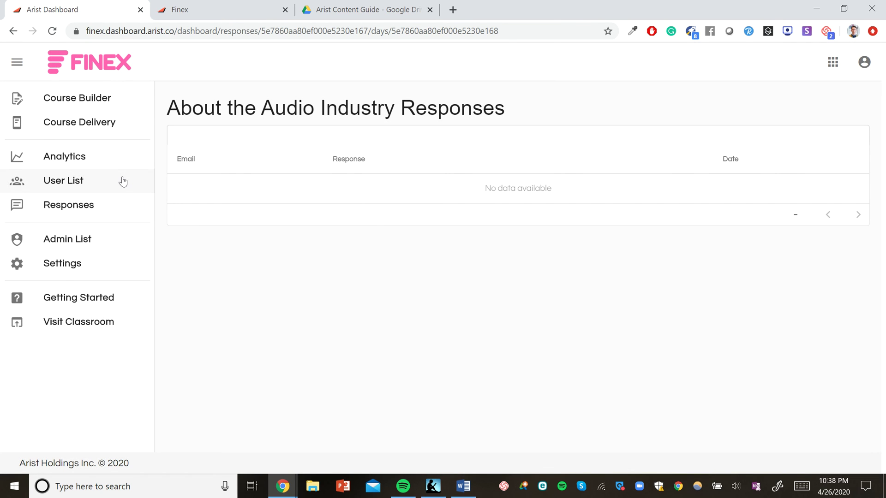
click(123, 181)
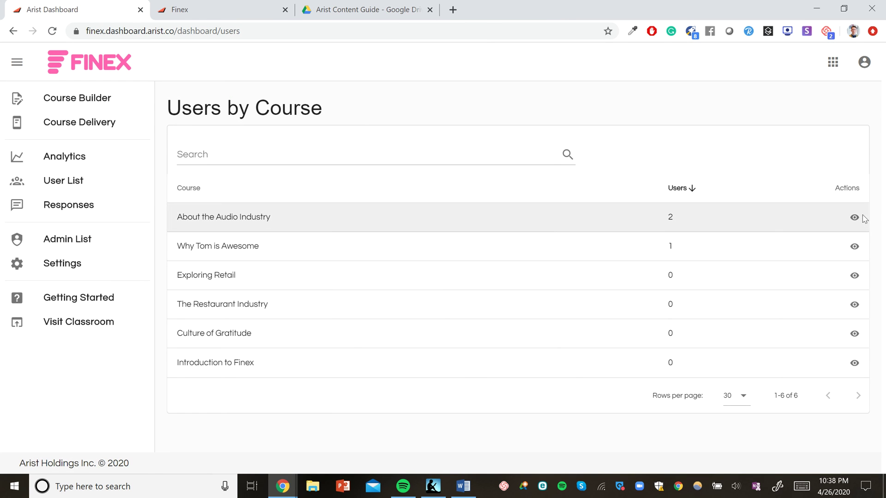
List About the Audio Industry's users, highlighting the first user's progress, enrollment method and inactive status
click(855, 218)
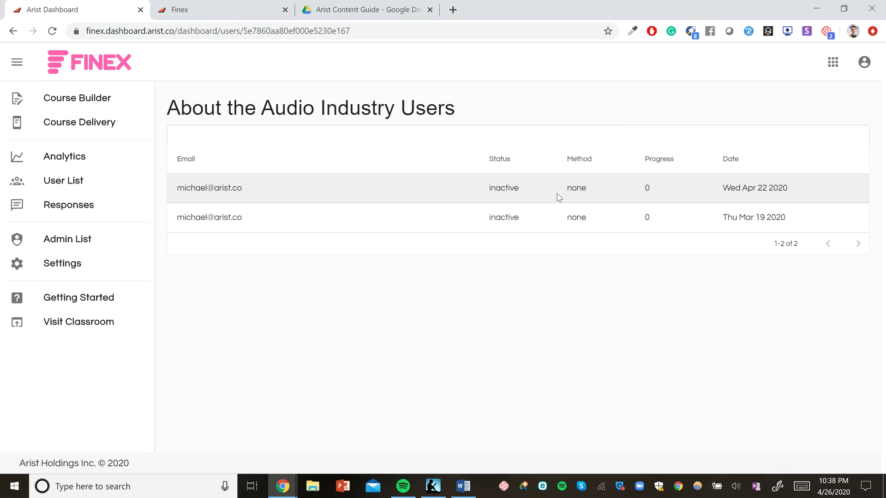
double_click(646, 187)
double_click(574, 189)
double_click(510, 187)
click(510, 187)
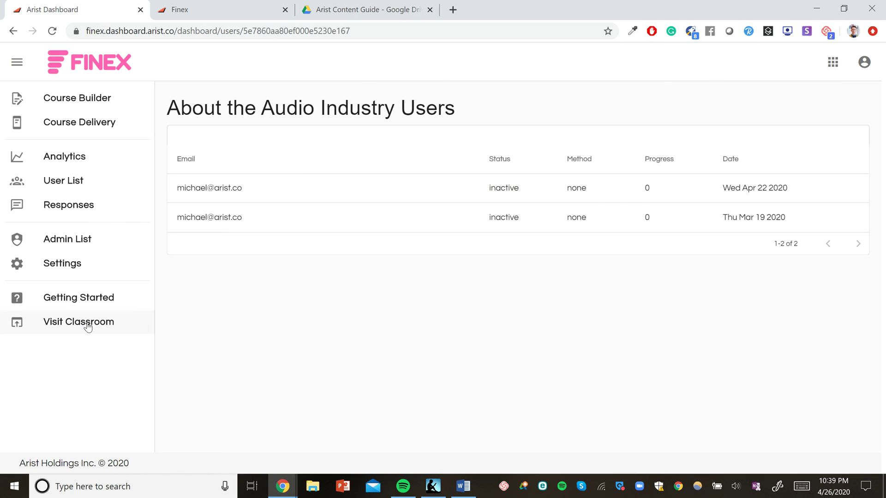
Open Course Builder and scroll through the published courses below the empty drafts area
click(95, 101)
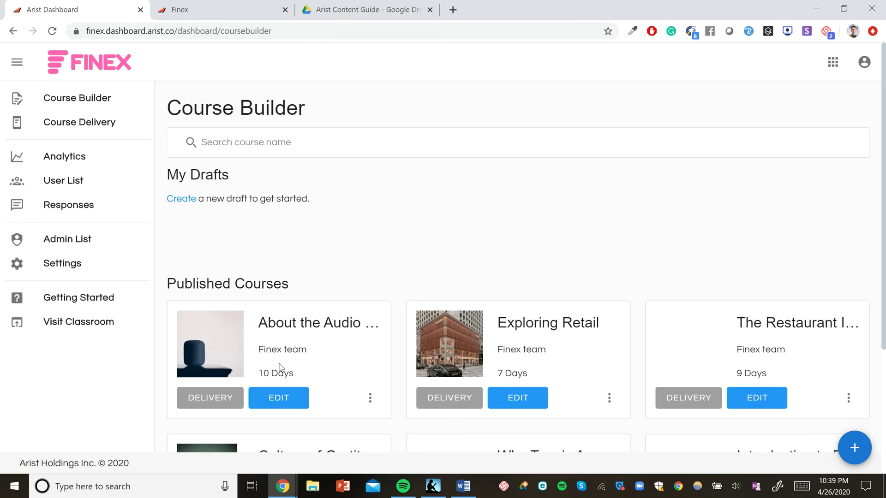
scroll(286, 388, down, 3)
scroll(292, 408, up, 3)
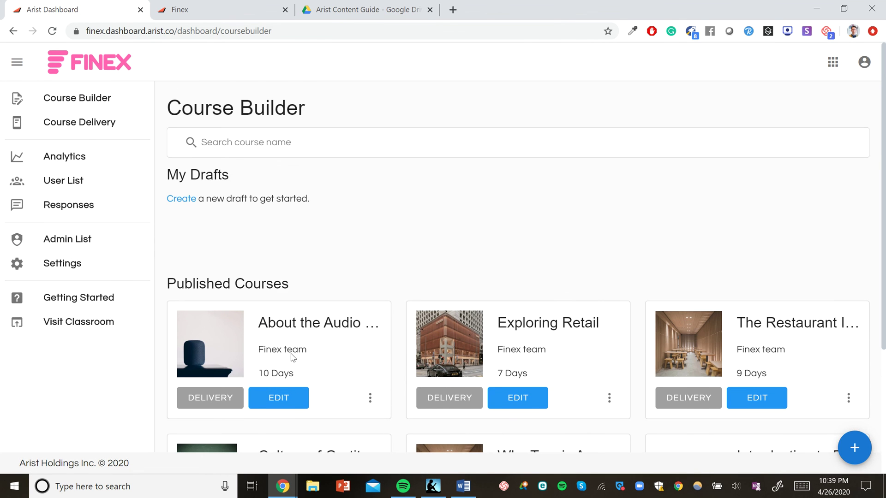